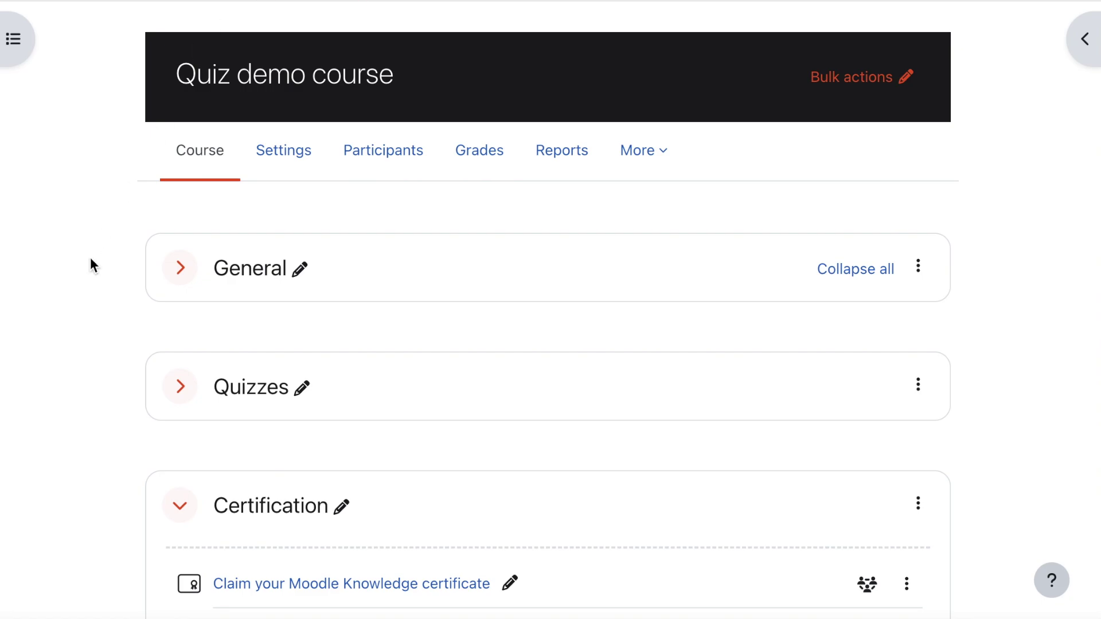
- Expand and then collapse the Quizzes section while scrolling through the course
{"action": "left_click", "coordinate": [181, 389]}
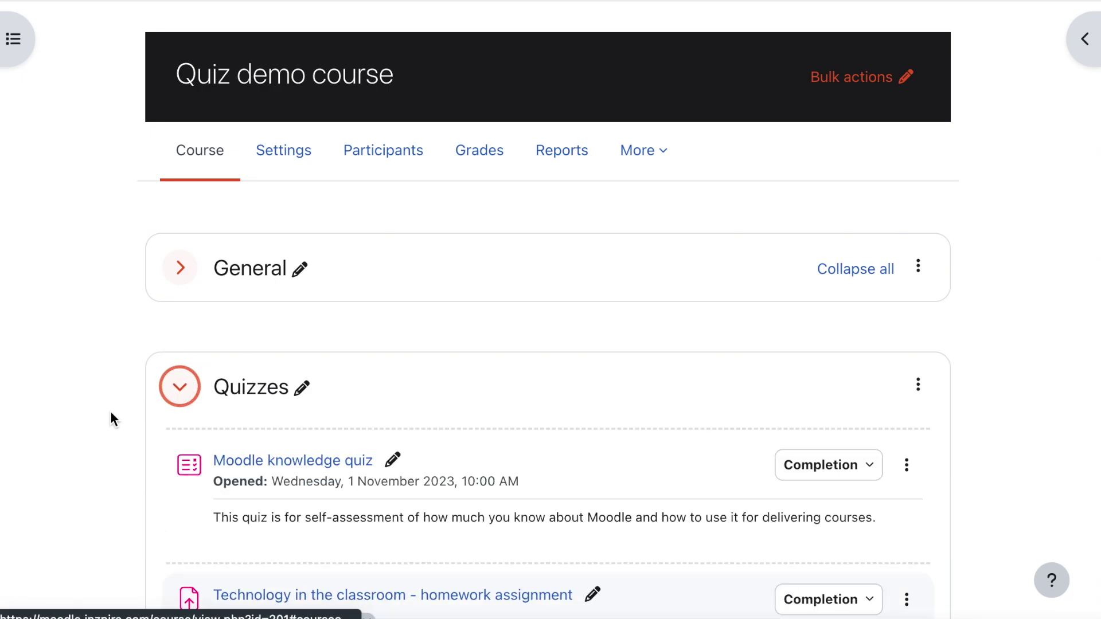
{"action": "scroll", "coordinate": [110, 411], "scroll_direction": "down", "scroll_amount": 3}
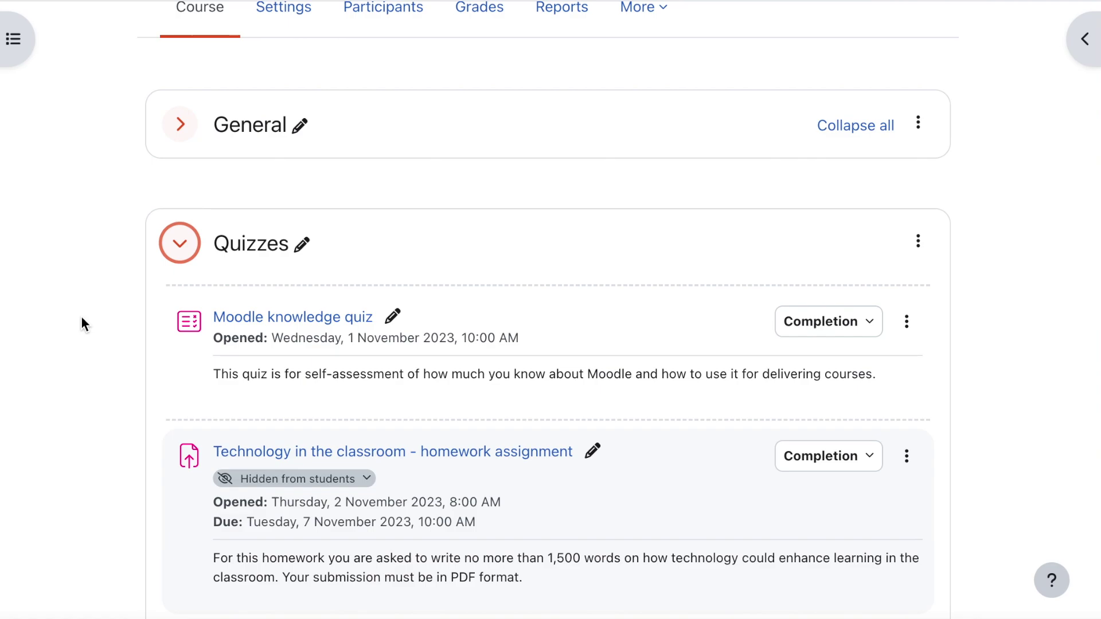
{"action": "left_click", "coordinate": [180, 243]}
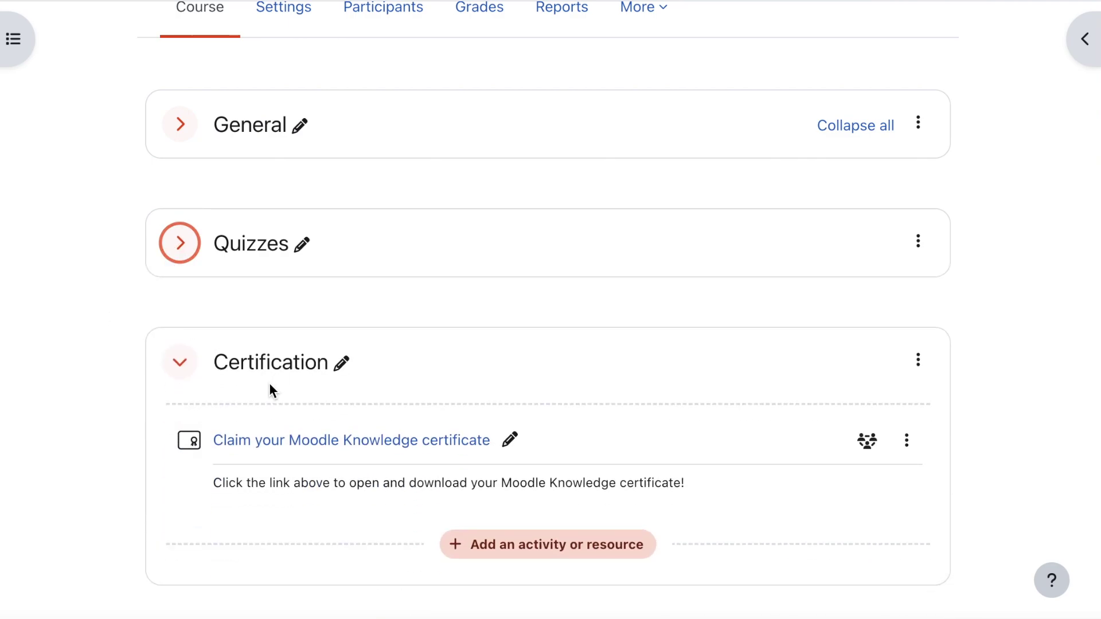
{"action": "scroll", "coordinate": [270, 383], "scroll_direction": "down", "scroll_amount": 2}
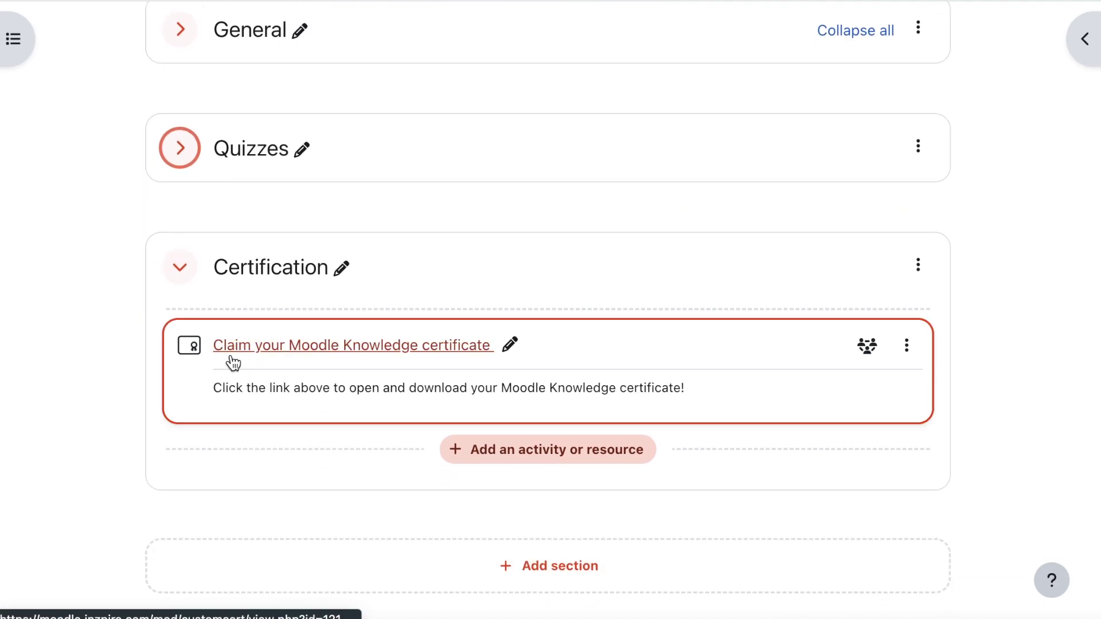
- Open the Moodle Knowledge certificate's settings at the Restrict access section
{"action": "left_click", "coordinate": [396, 349]}
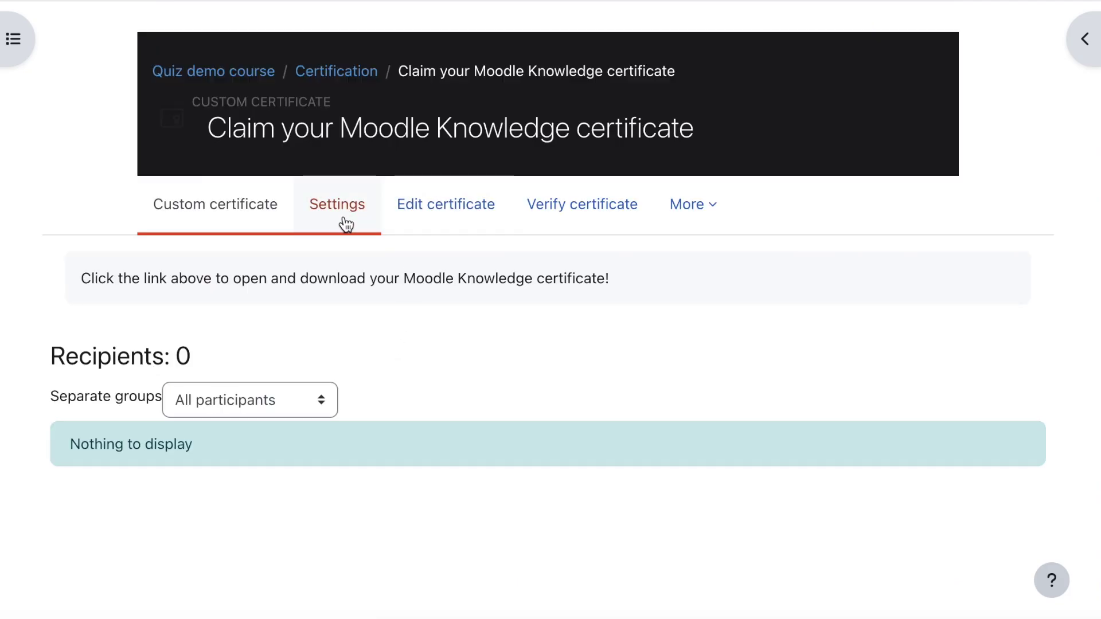
{"action": "left_click", "coordinate": [335, 216]}
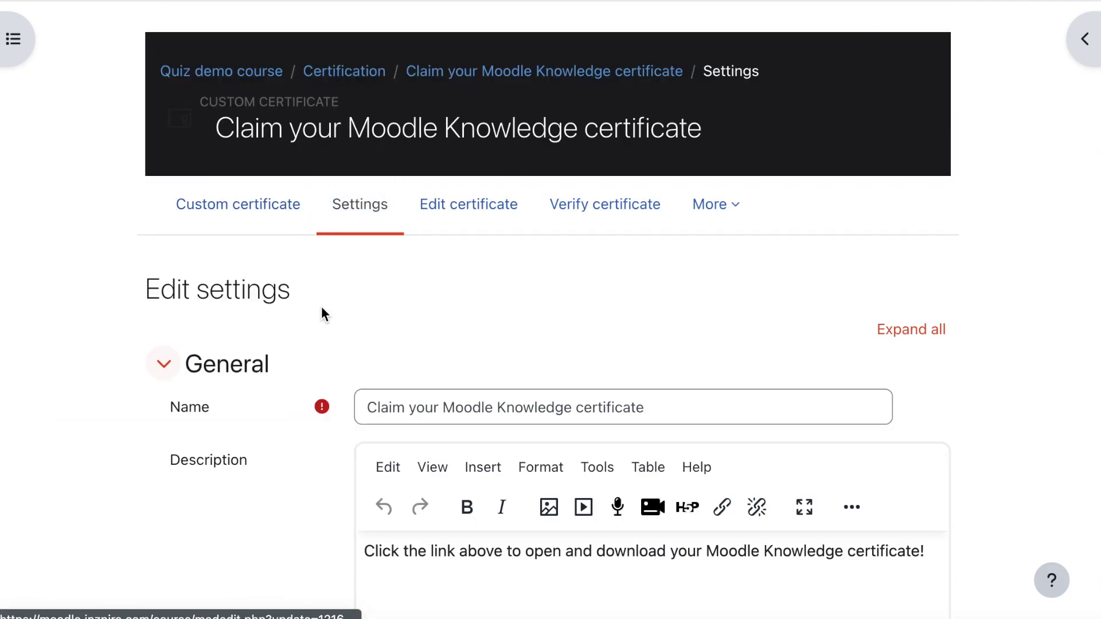
{"action": "scroll", "coordinate": [294, 338], "scroll_direction": "down", "scroll_amount": 7}
{"action": "scroll", "coordinate": [297, 339], "scroll_direction": "down", "scroll_amount": 4}
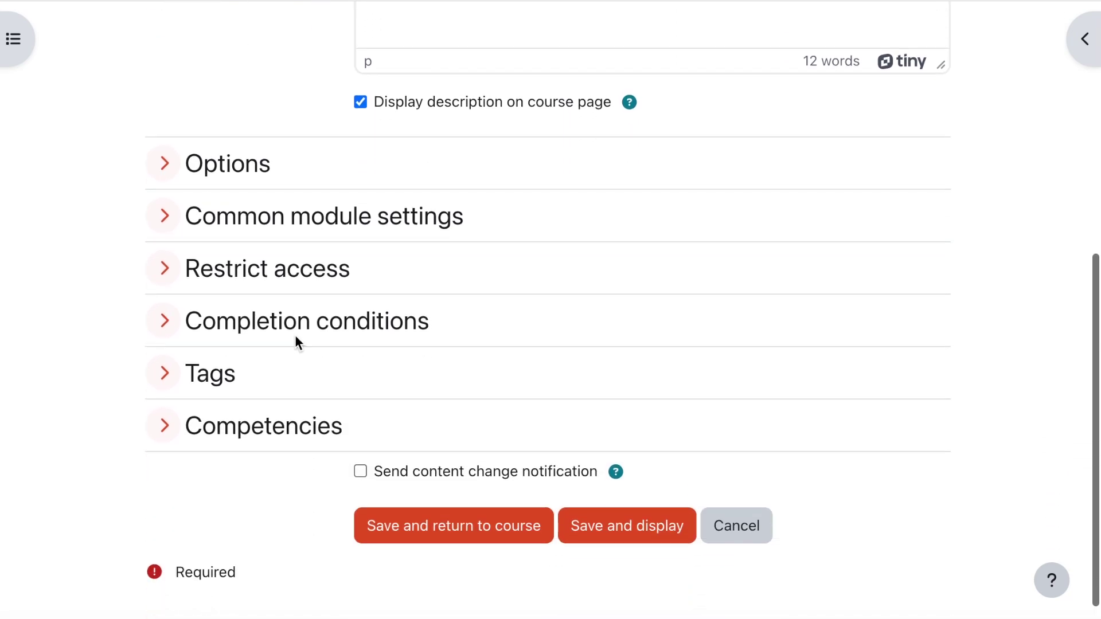
{"action": "left_click", "coordinate": [166, 266]}
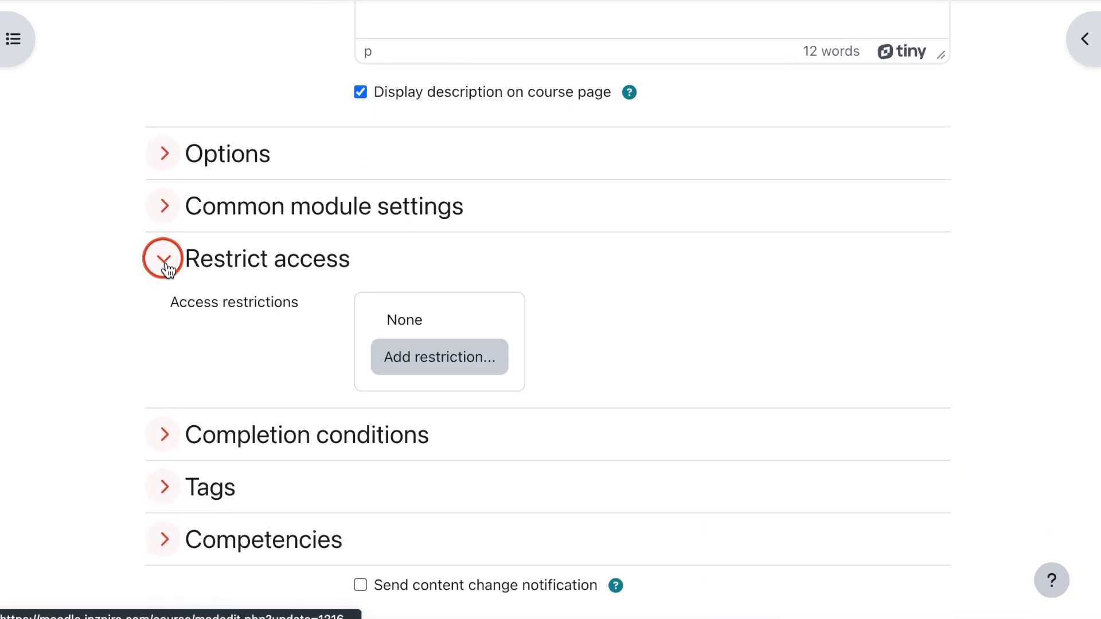
- Require the Moodle knowledge quiz completed with a pass grade, hide otherwise, and save
{"action": "left_click", "coordinate": [449, 361]}
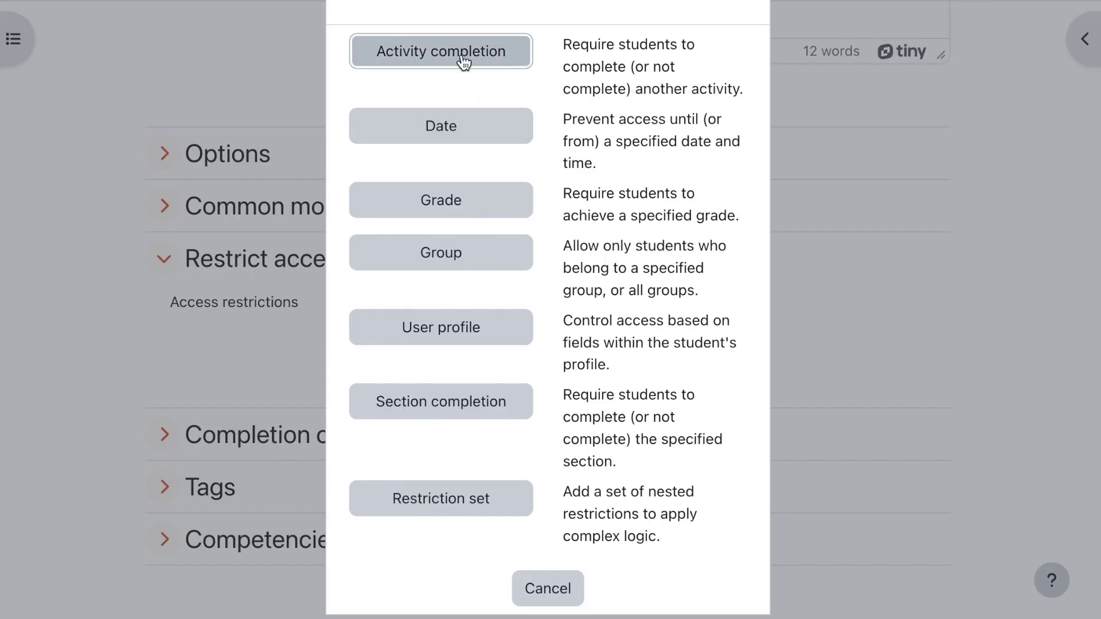
{"action": "left_click", "coordinate": [464, 60]}
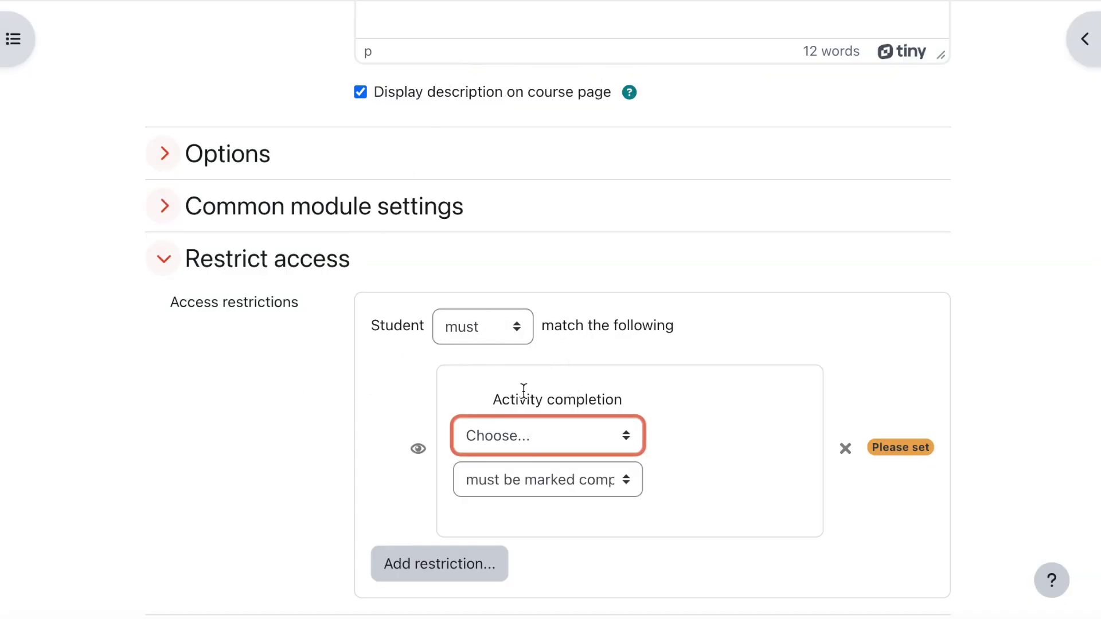
{"action": "left_click", "coordinate": [571, 431]}
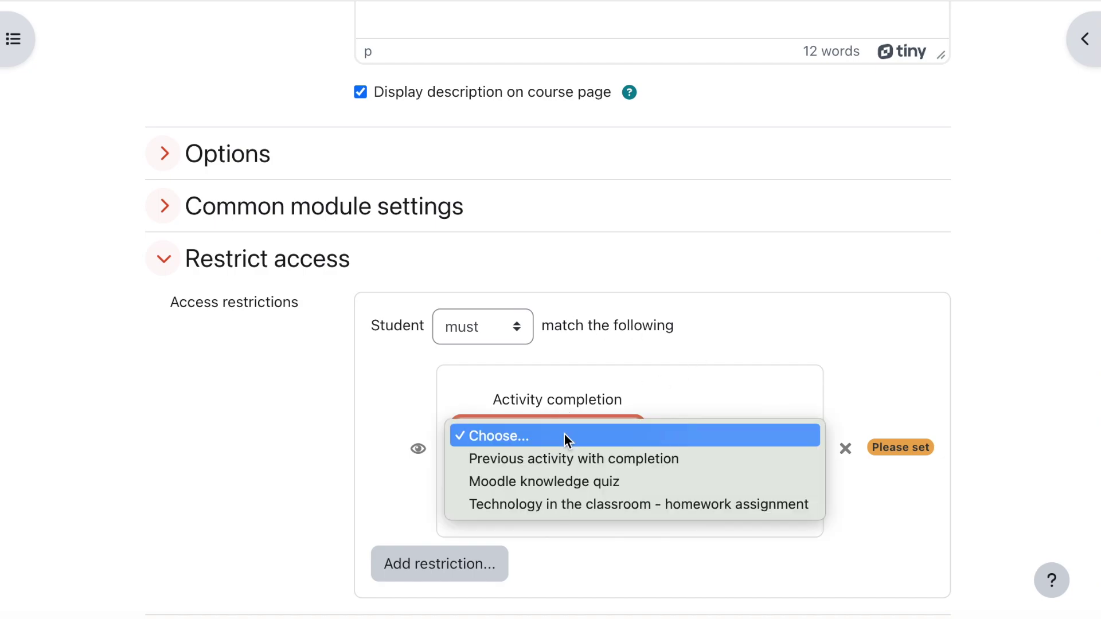
{"action": "left_click", "coordinate": [549, 482]}
{"action": "left_click", "coordinate": [698, 436]}
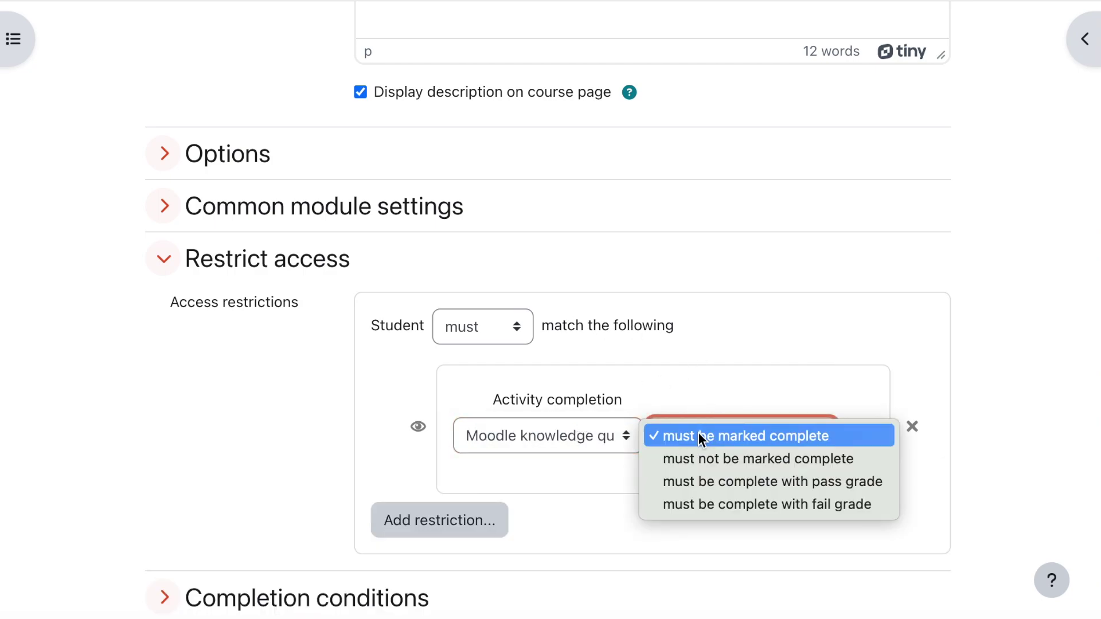
{"action": "left_click", "coordinate": [761, 477]}
{"action": "left_click", "coordinate": [418, 427]}
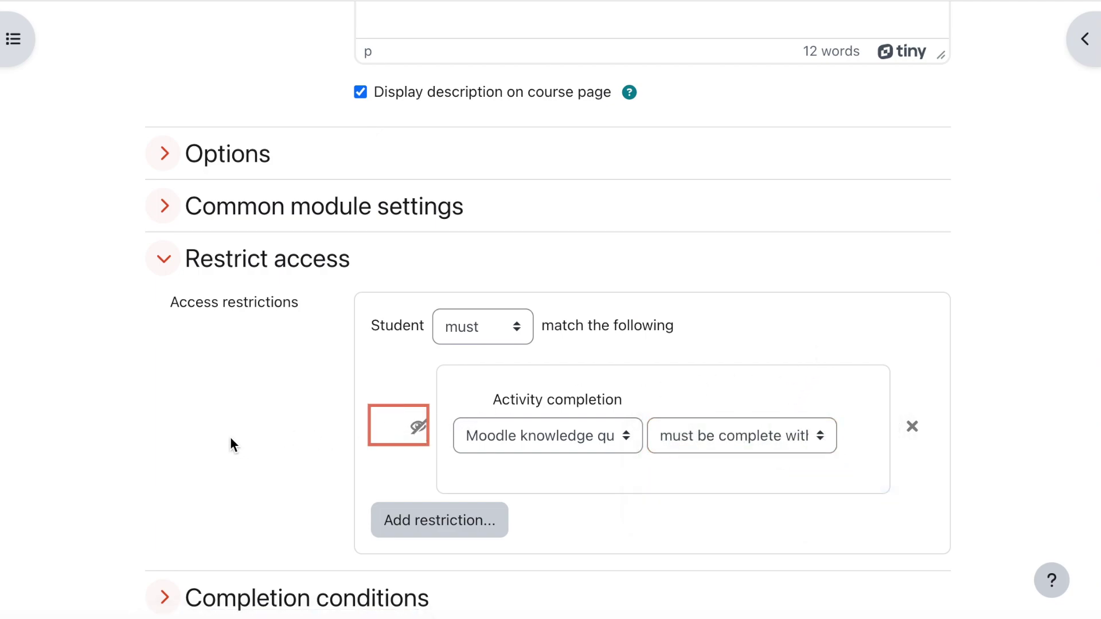
{"action": "scroll", "coordinate": [229, 436], "scroll_direction": "down", "scroll_amount": 5}
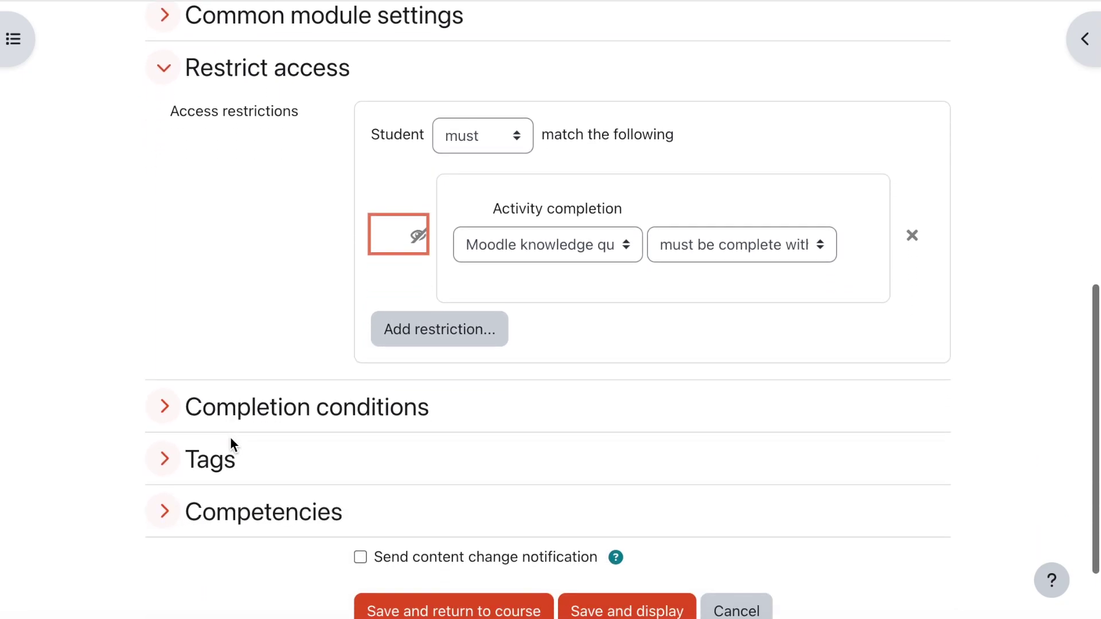
{"action": "left_click", "coordinate": [445, 557]}
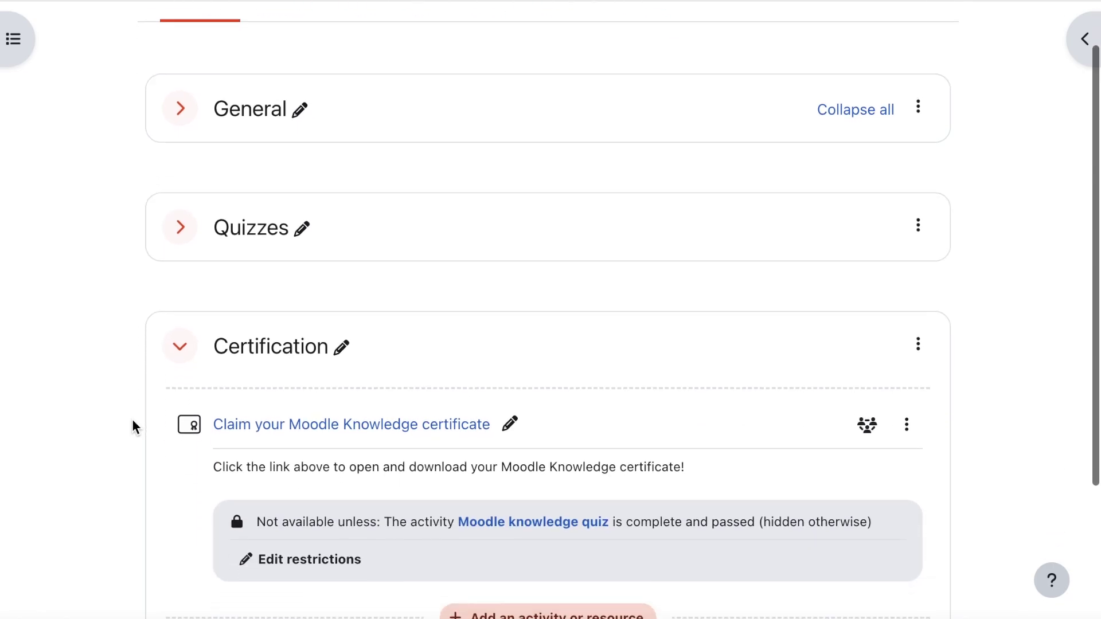
- Open the certificate editor and check the 210 × 297 mm page size and Height help
{"action": "left_click", "coordinate": [347, 419]}
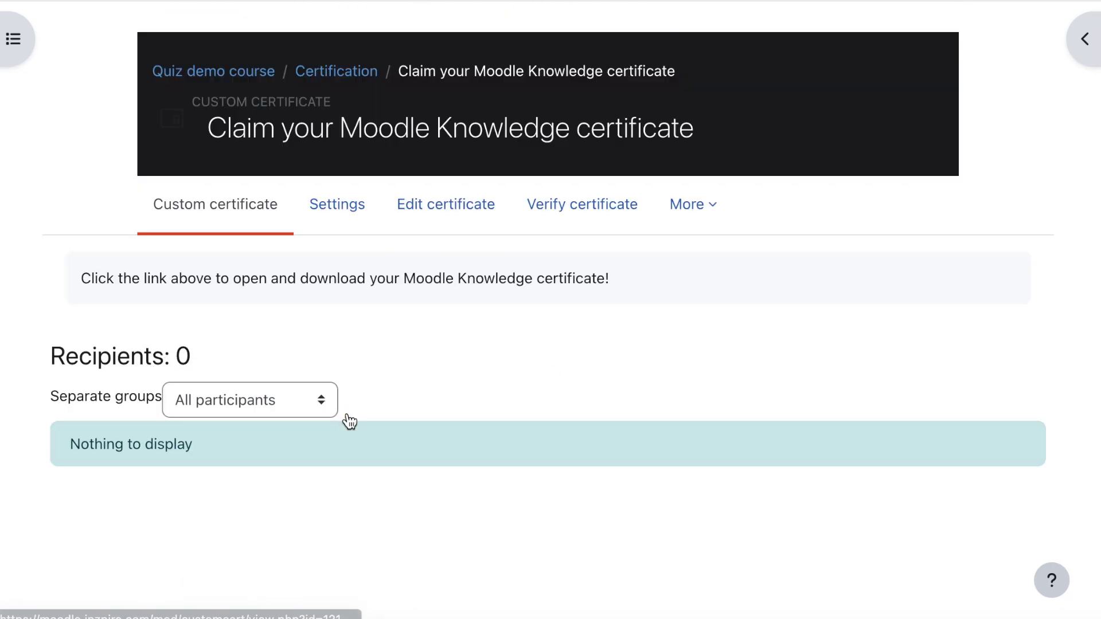
{"action": "left_click", "coordinate": [457, 214]}
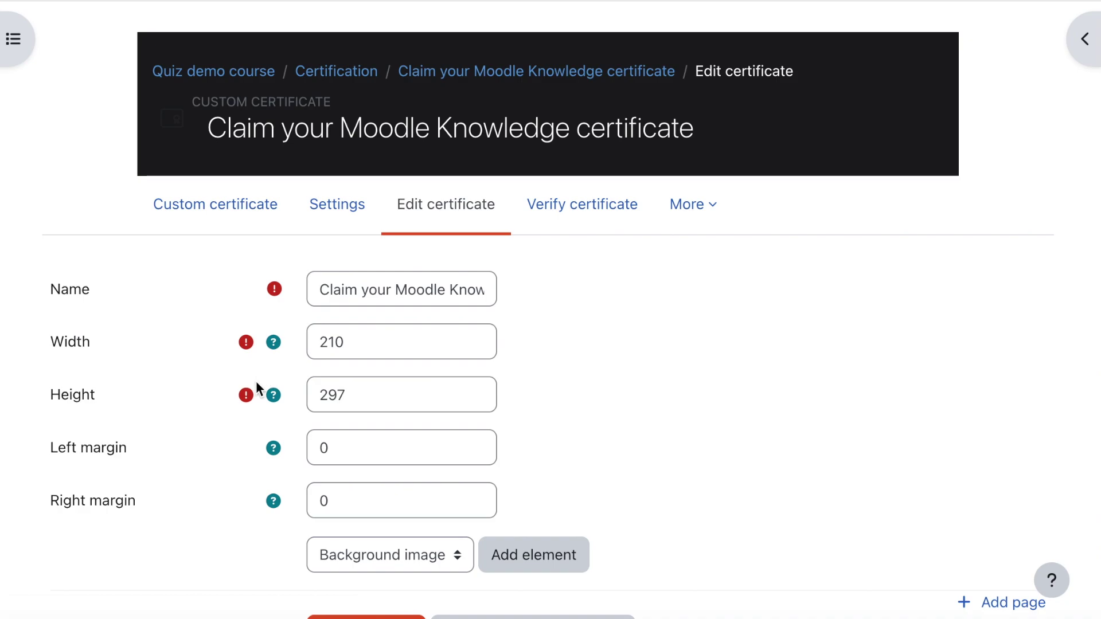
{"action": "scroll", "coordinate": [175, 422], "scroll_direction": "down", "scroll_amount": 3}
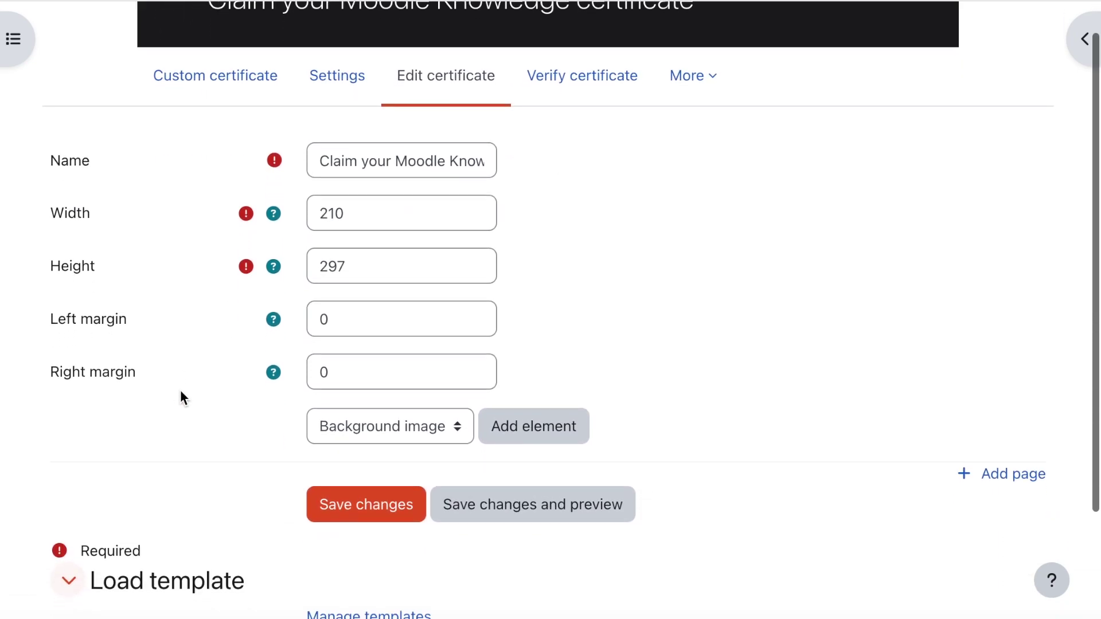
{"action": "triple_click", "coordinate": [346, 153]}
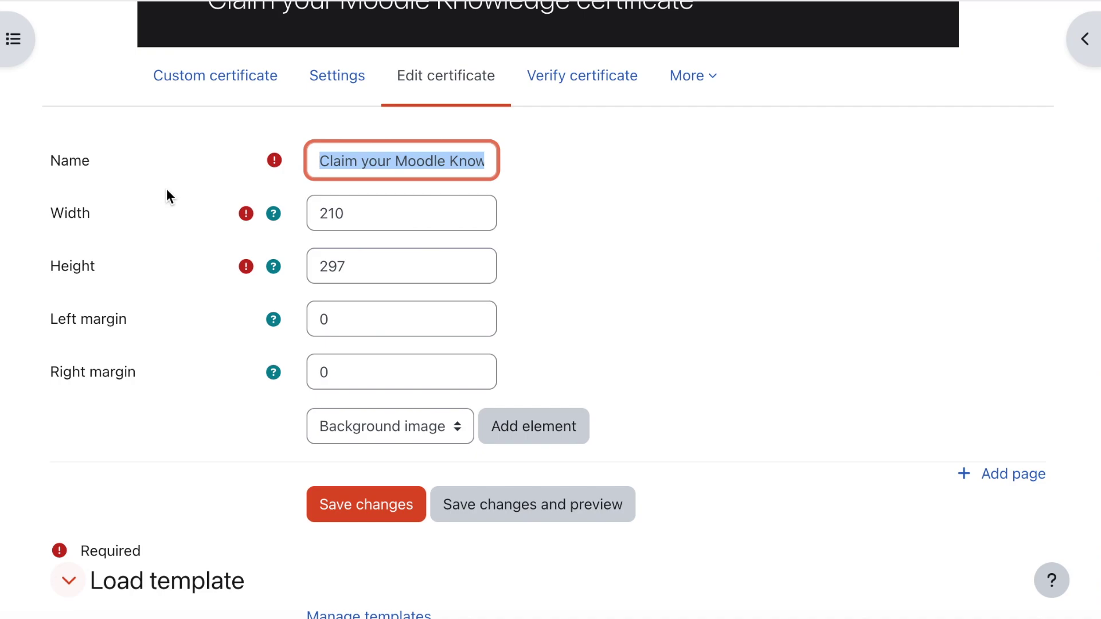
{"action": "triple_click", "coordinate": [370, 212]}
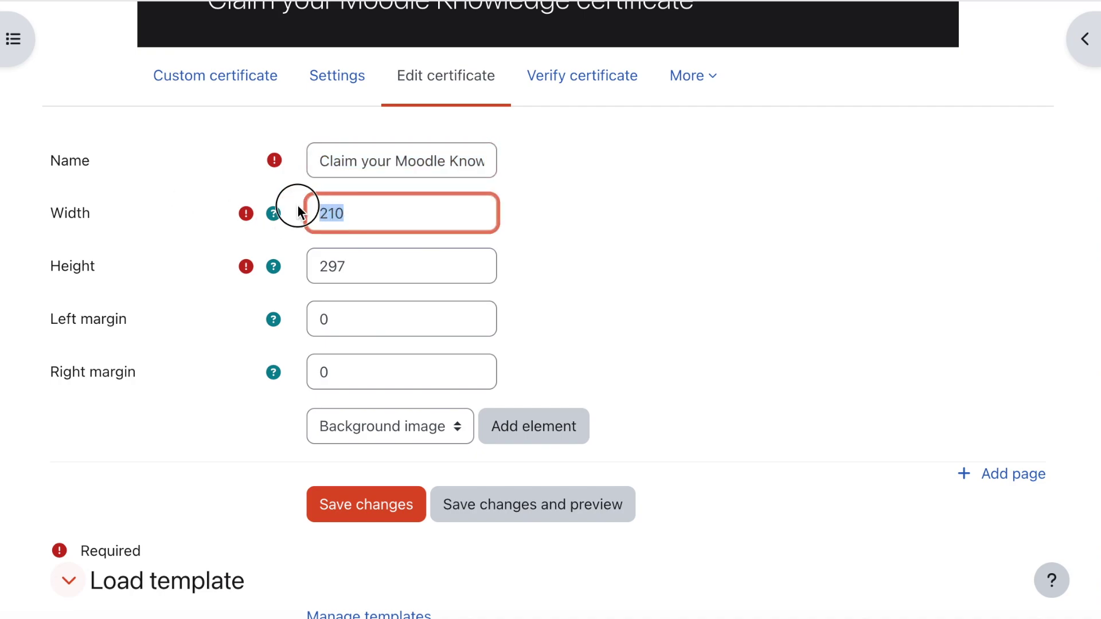
{"action": "left_click_drag", "start_coordinate": [371, 256], "coordinate": [316, 259]}
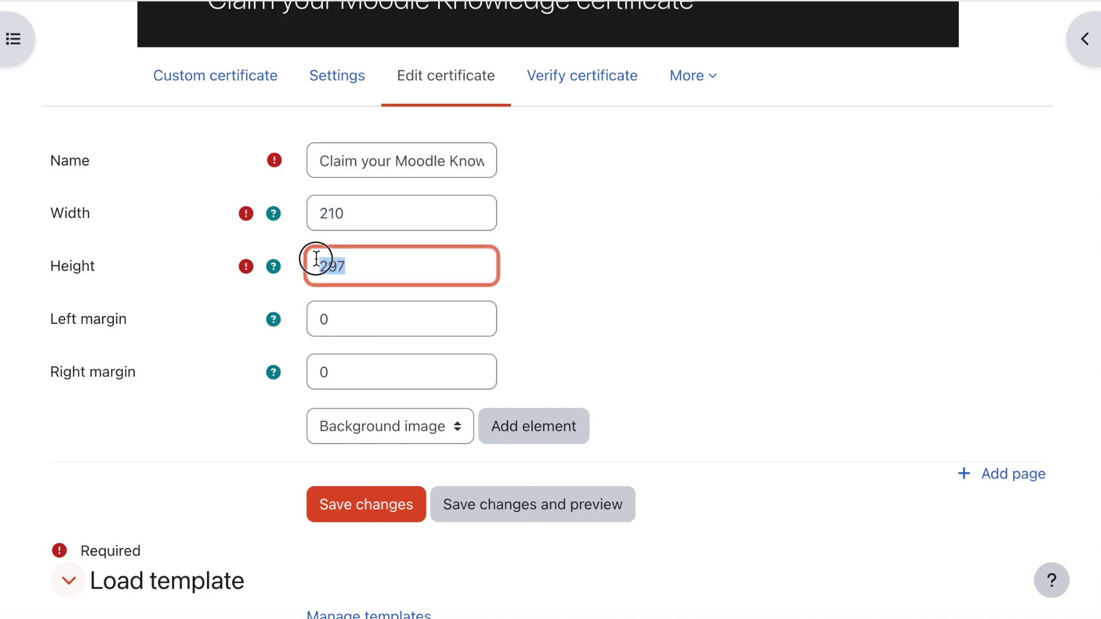
{"action": "left_click", "coordinate": [188, 264]}
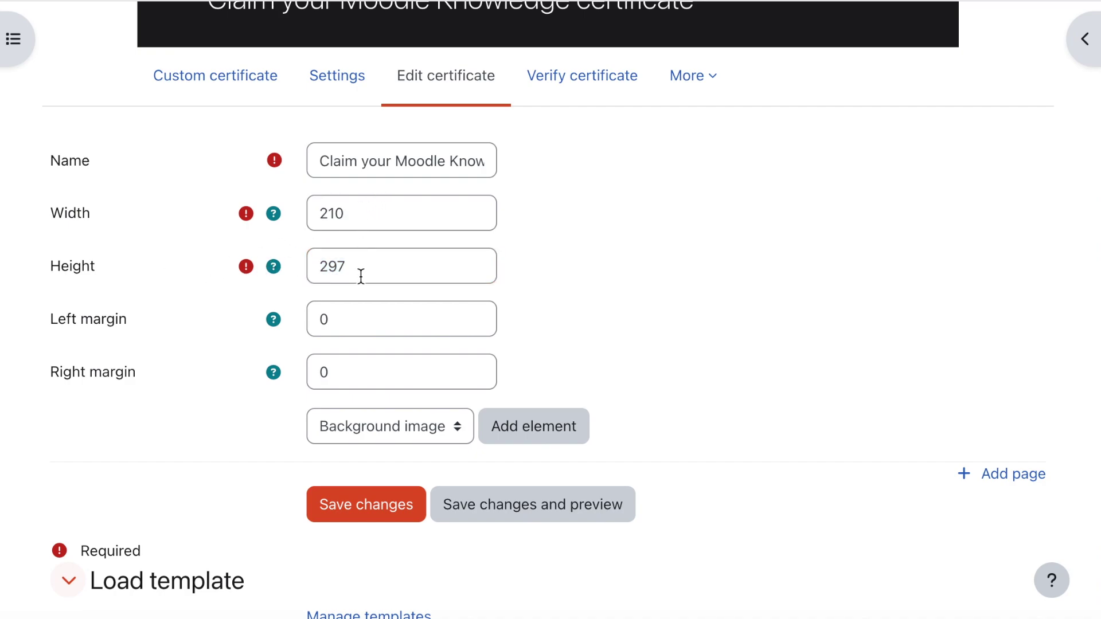
{"action": "left_click", "coordinate": [275, 268]}
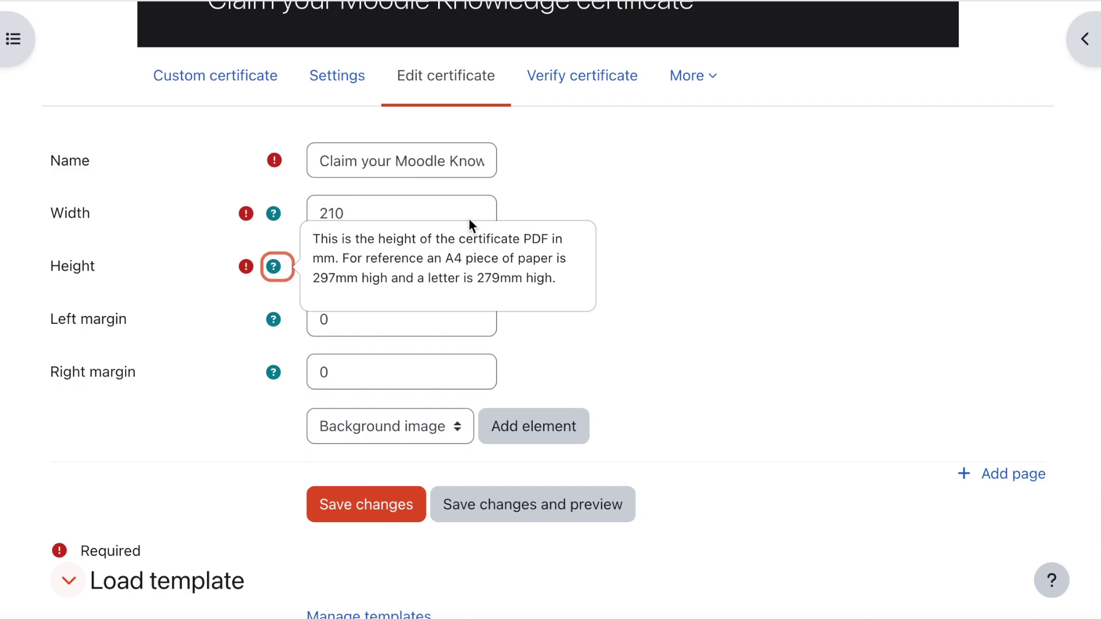
{"action": "left_click", "coordinate": [753, 237]}
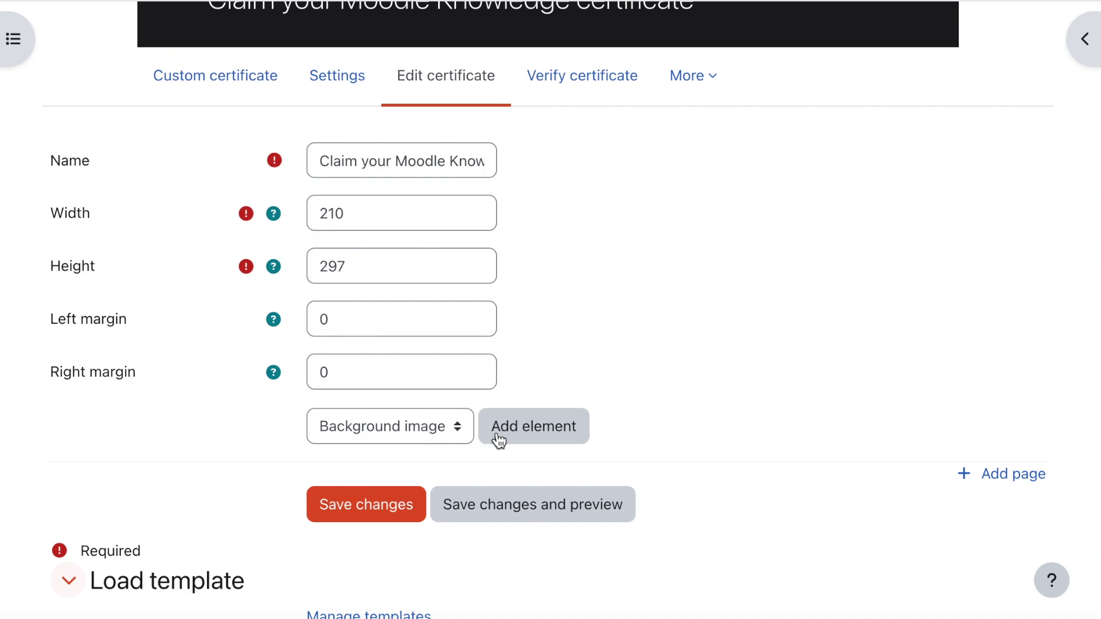
- Add a Background image element to the certificate
{"action": "left_click", "coordinate": [421, 427]}
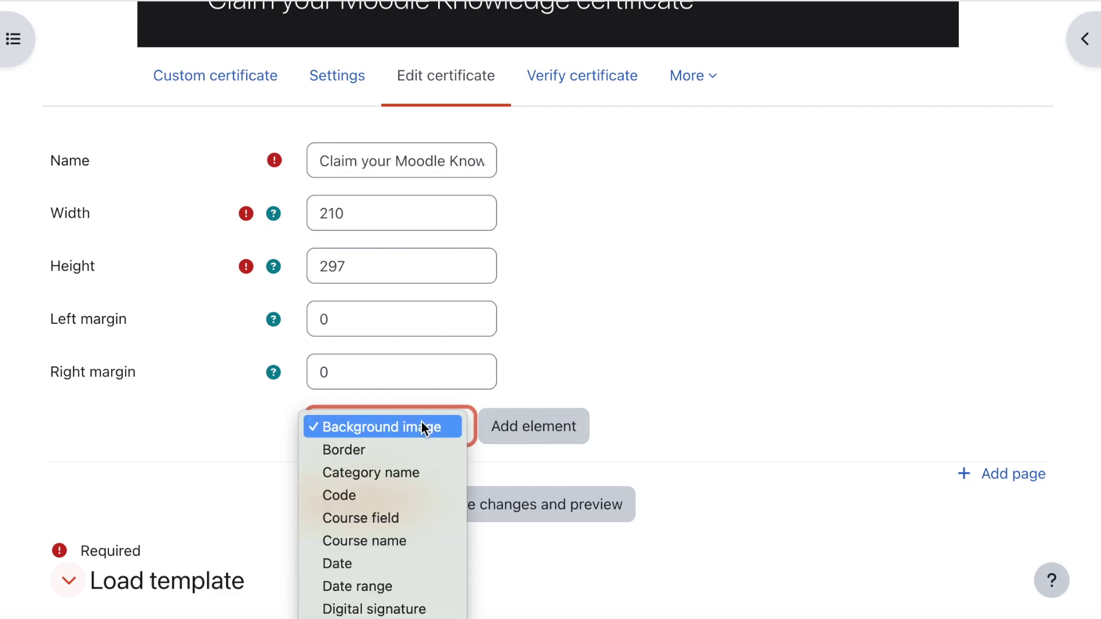
{"action": "left_click", "coordinate": [538, 424]}
{"action": "left_click", "coordinate": [541, 432]}
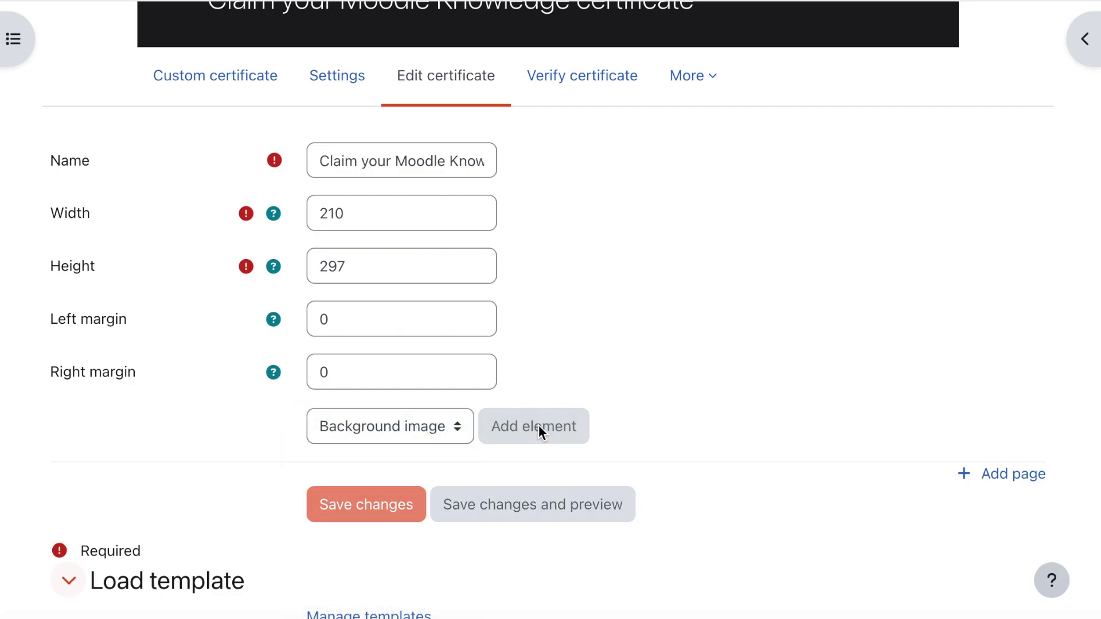
- Upload demo-certificate.png as the background image, save the element, and close the preview
{"action": "left_click_drag", "start_coordinate": [1100, 405], "coordinate": [519, 509]}
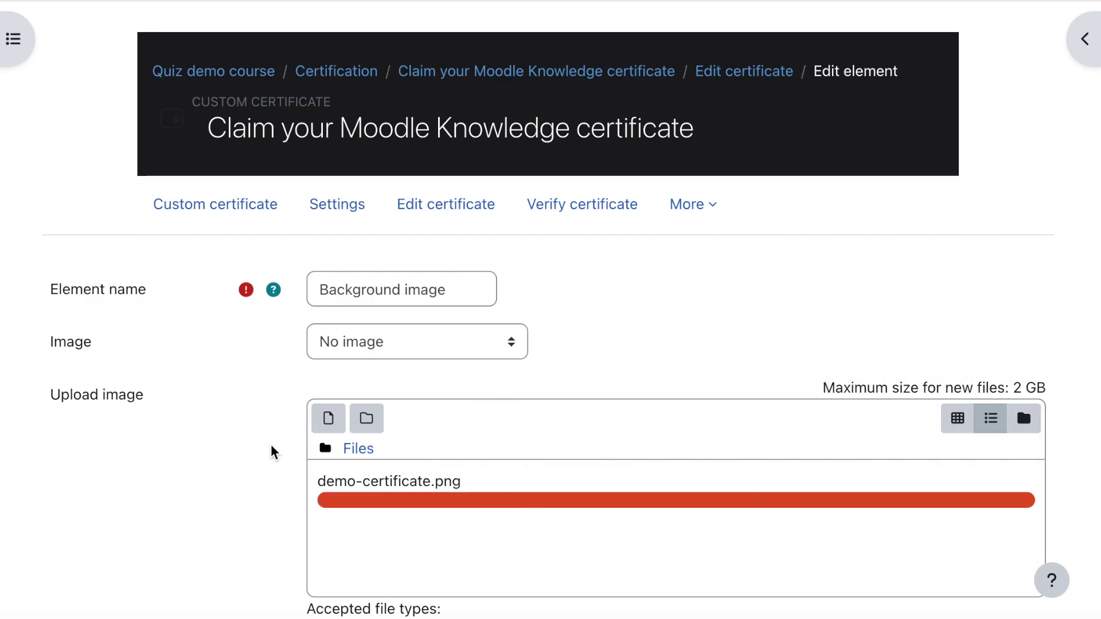
{"action": "scroll", "coordinate": [218, 455], "scroll_direction": "down", "scroll_amount": 2}
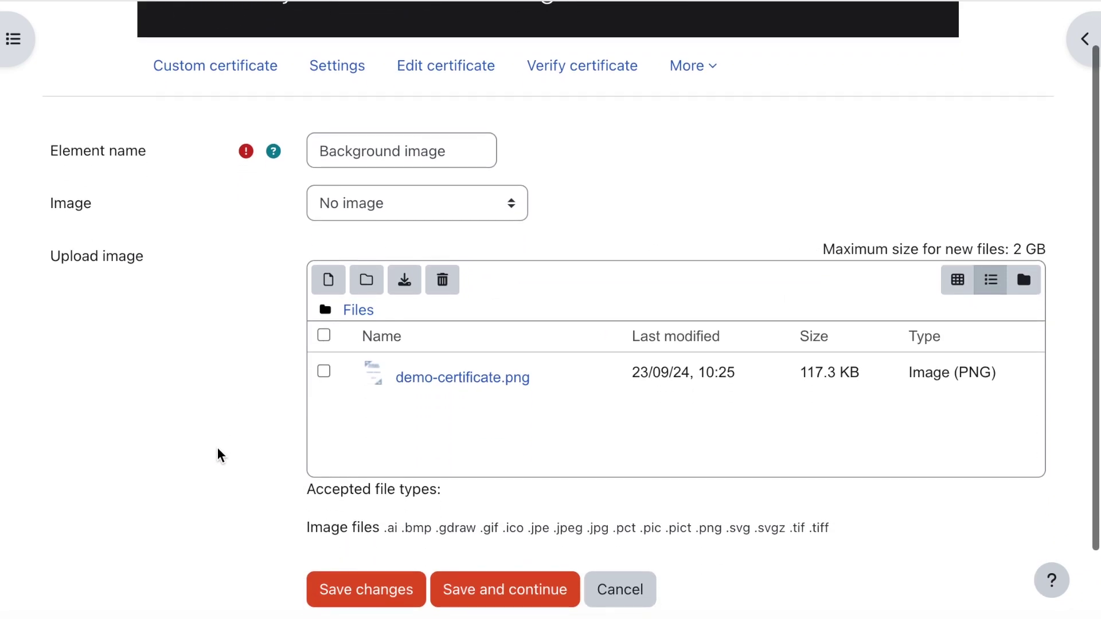
{"action": "left_click", "coordinate": [378, 591]}
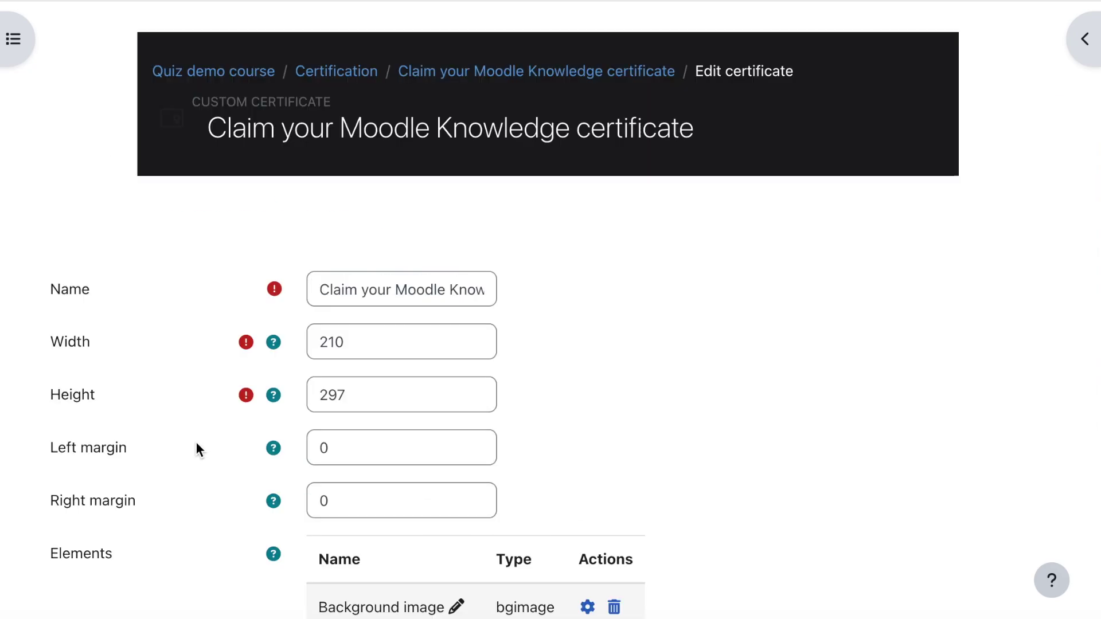
{"action": "scroll", "coordinate": [189, 438], "scroll_direction": "down", "scroll_amount": 3}
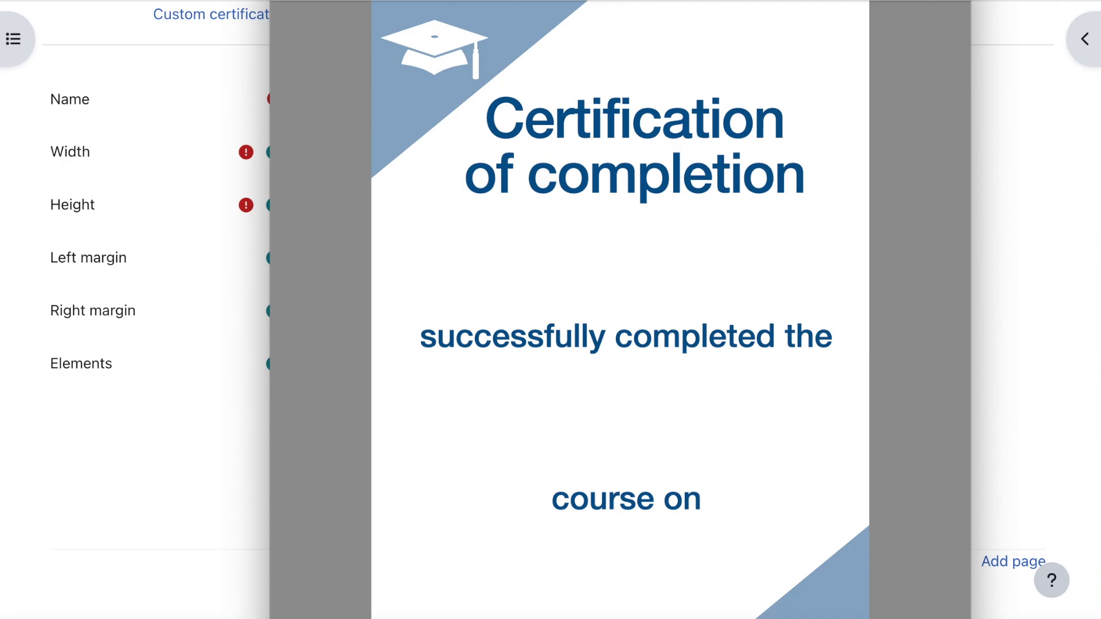
{"action": "left_click", "coordinate": [312, 51]}
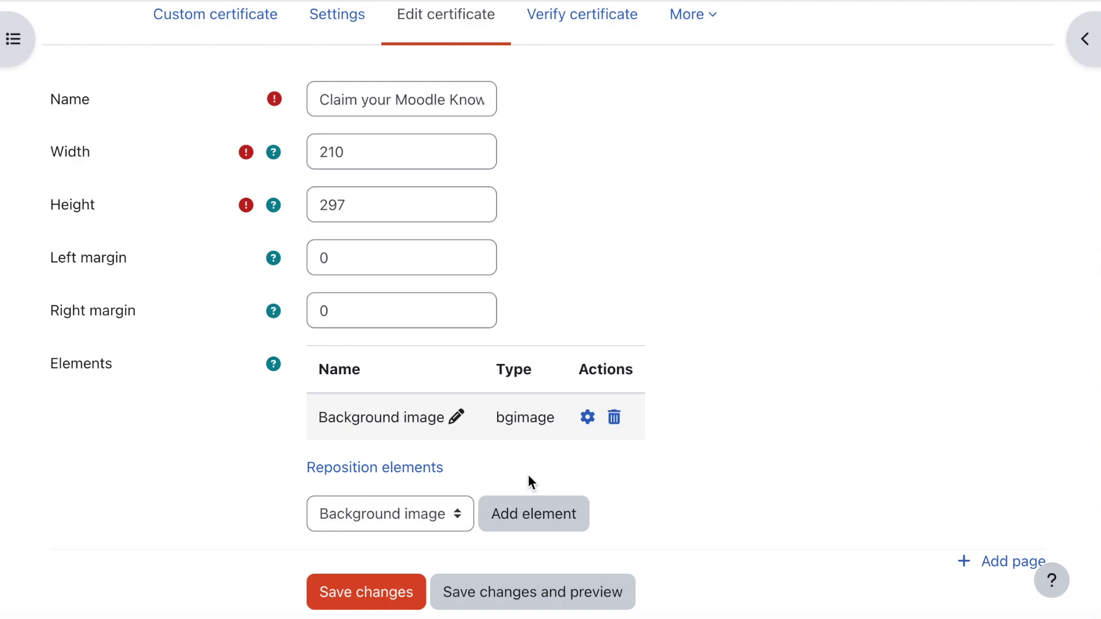
- Add a Student name element and set its font to Helvetica
{"action": "left_click", "coordinate": [453, 515]}
{"action": "scroll", "coordinate": [452, 520], "scroll_direction": "down", "scroll_amount": 5}
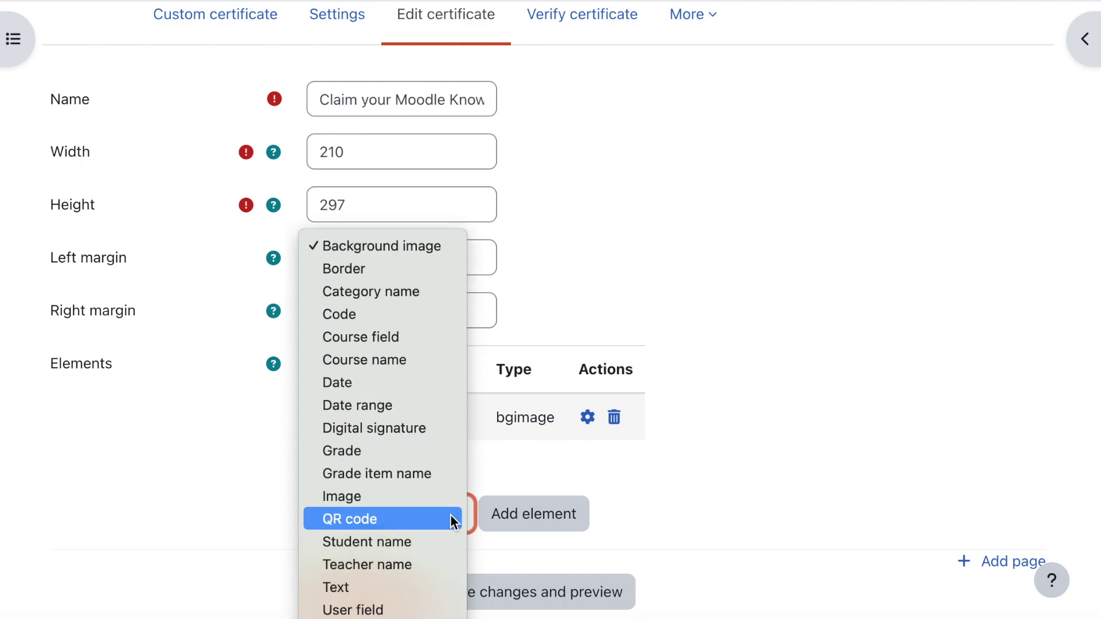
{"action": "left_click", "coordinate": [423, 540]}
{"action": "left_click", "coordinate": [516, 517]}
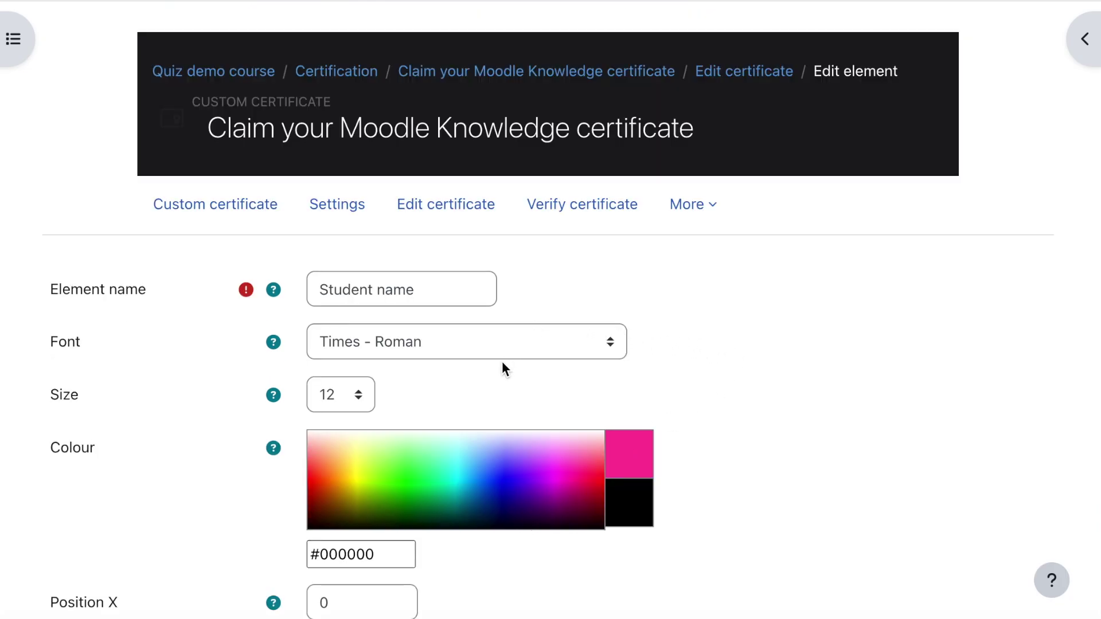
{"action": "left_click", "coordinate": [429, 340]}
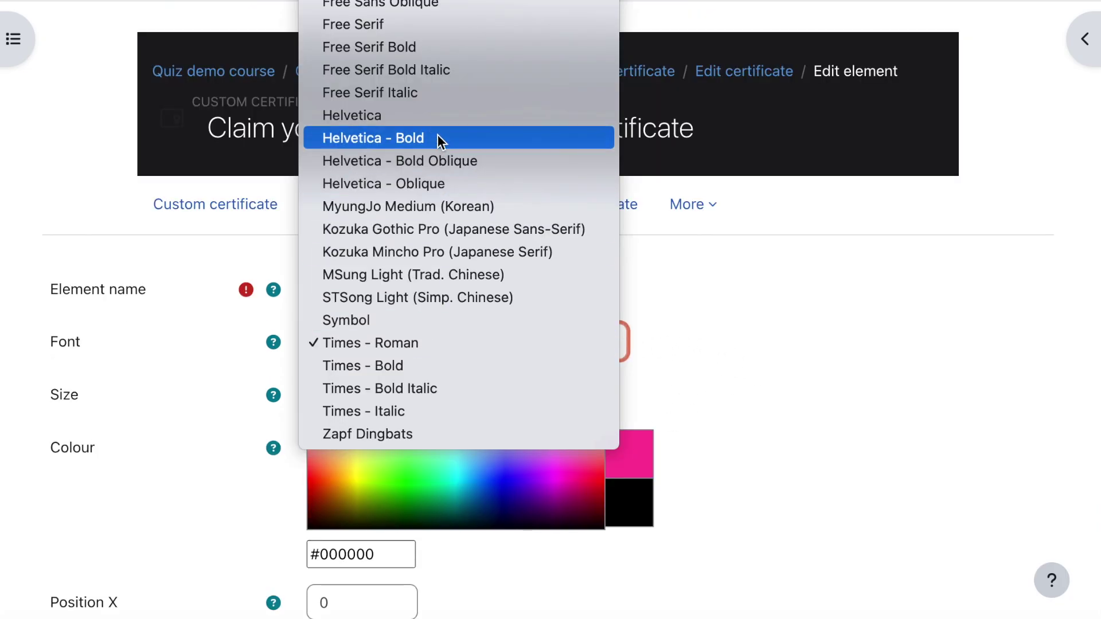
{"action": "left_click", "coordinate": [398, 116]}
{"action": "left_click", "coordinate": [715, 336]}
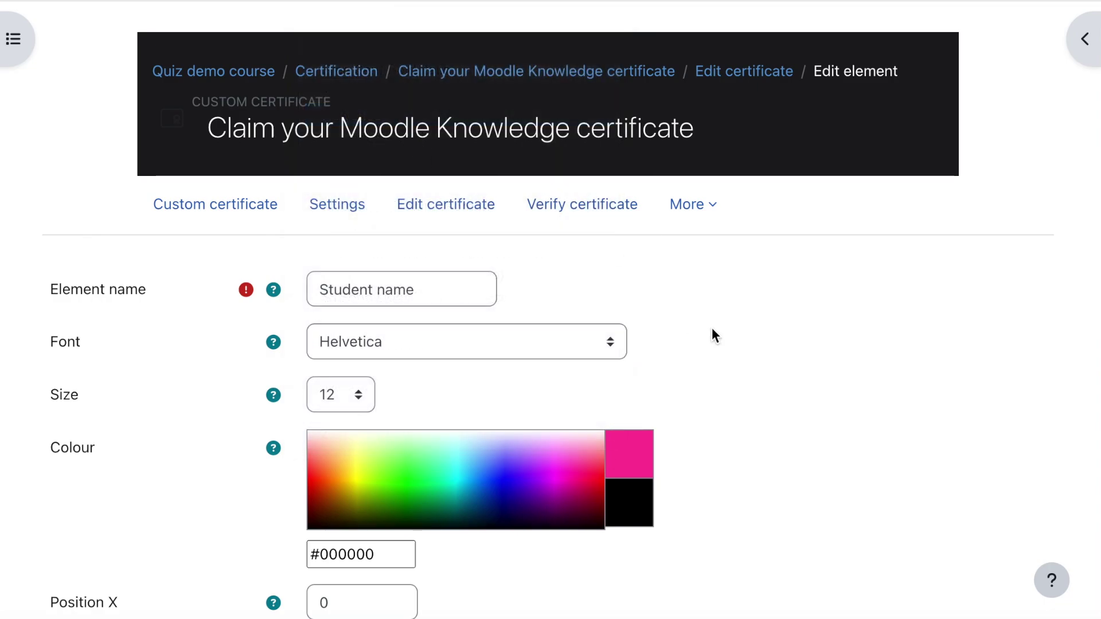
- Set the student name to size 30, colour #333333, centred alignment, and save
{"action": "left_click", "coordinate": [362, 396]}
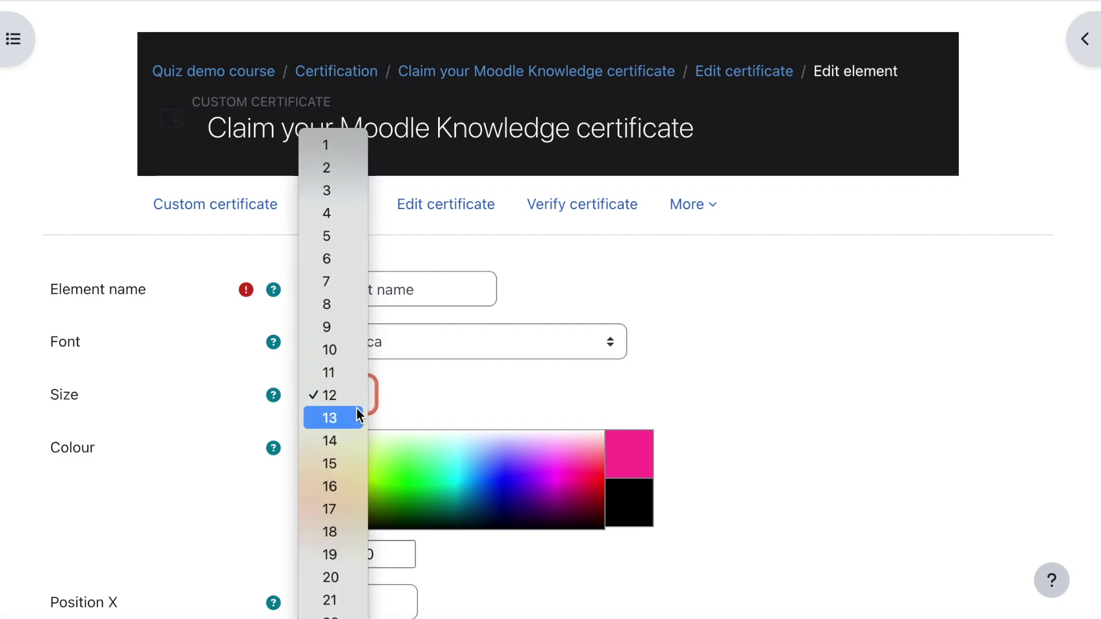
{"action": "scroll", "coordinate": [345, 566], "scroll_direction": "down", "scroll_amount": 8}
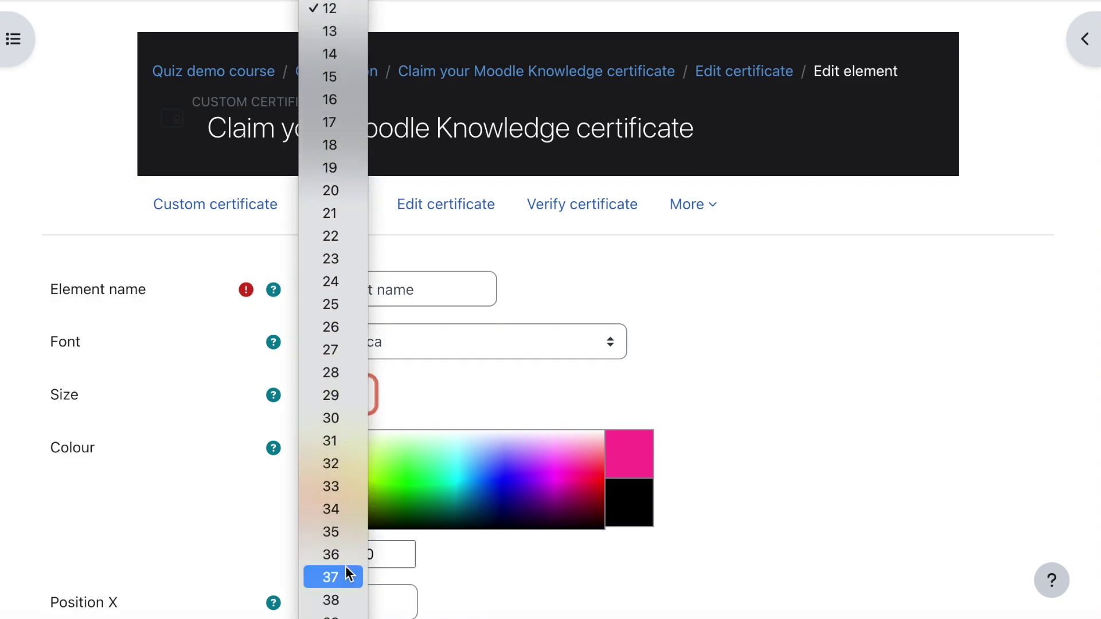
{"action": "left_click", "coordinate": [335, 419]}
{"action": "scroll", "coordinate": [739, 400], "scroll_direction": "down", "scroll_amount": 3}
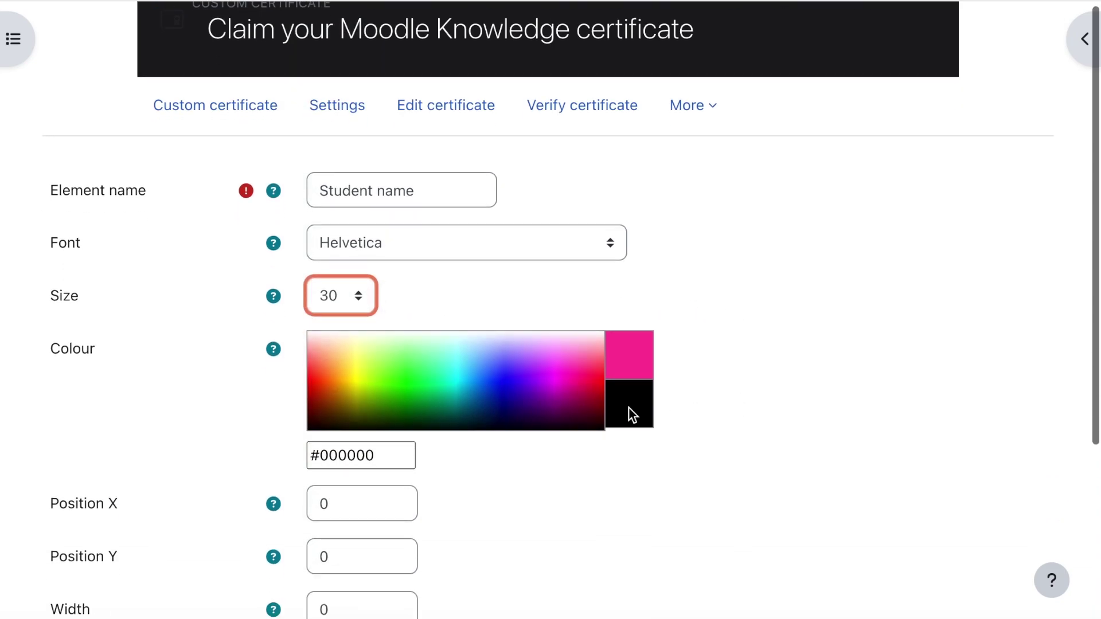
{"action": "left_click", "coordinate": [334, 454]}
{"action": "left_click_drag", "start_coordinate": [320, 455], "coordinate": [398, 459]}
{"action": "type", "text": "33"}
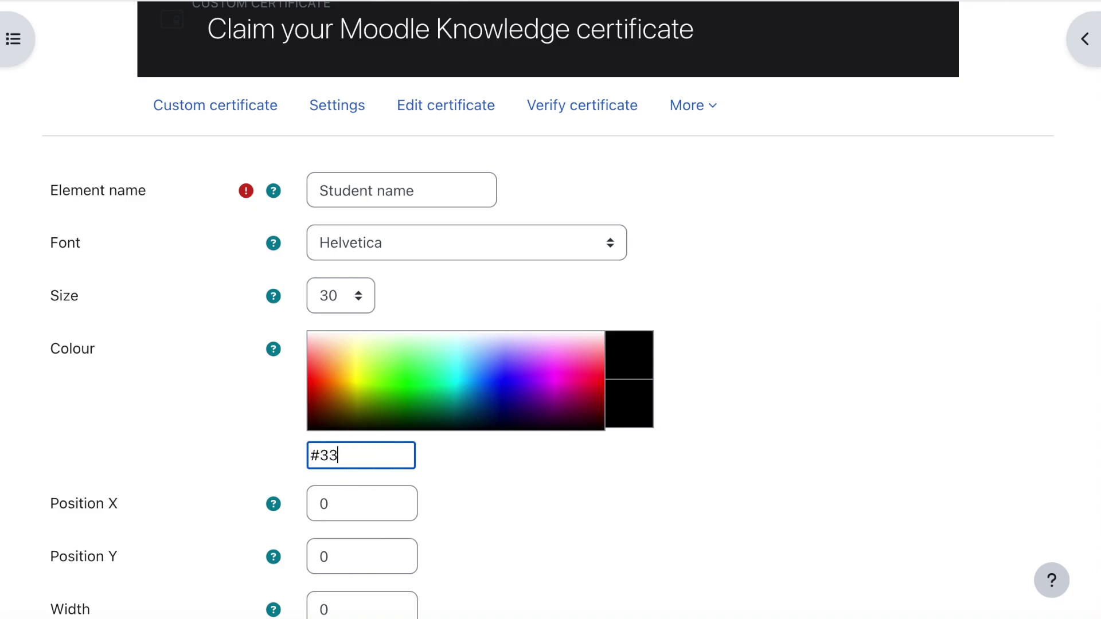
{"action": "type", "text": "3333"}
{"action": "scroll", "coordinate": [201, 442], "scroll_direction": "down", "scroll_amount": 3}
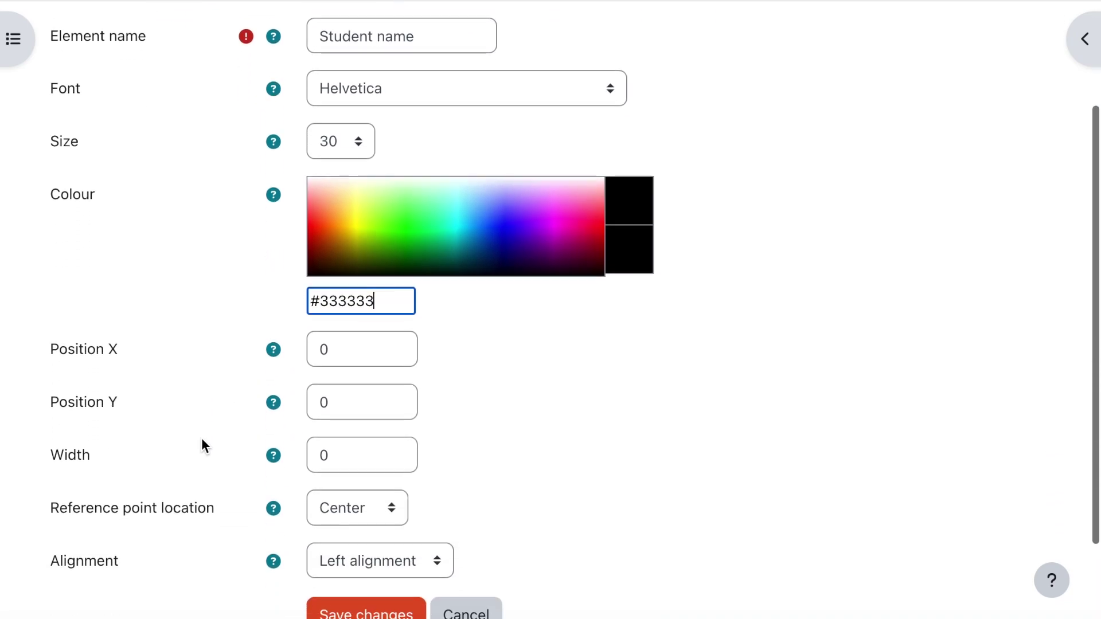
{"action": "scroll", "coordinate": [201, 438], "scroll_direction": "down", "scroll_amount": 2}
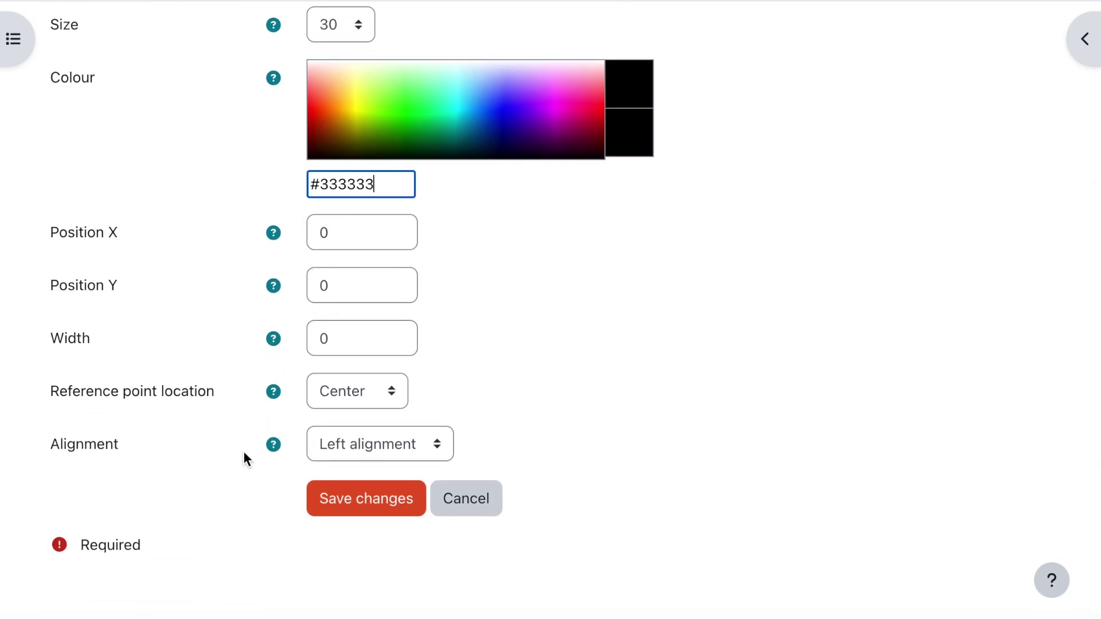
{"action": "left_click", "coordinate": [394, 447]}
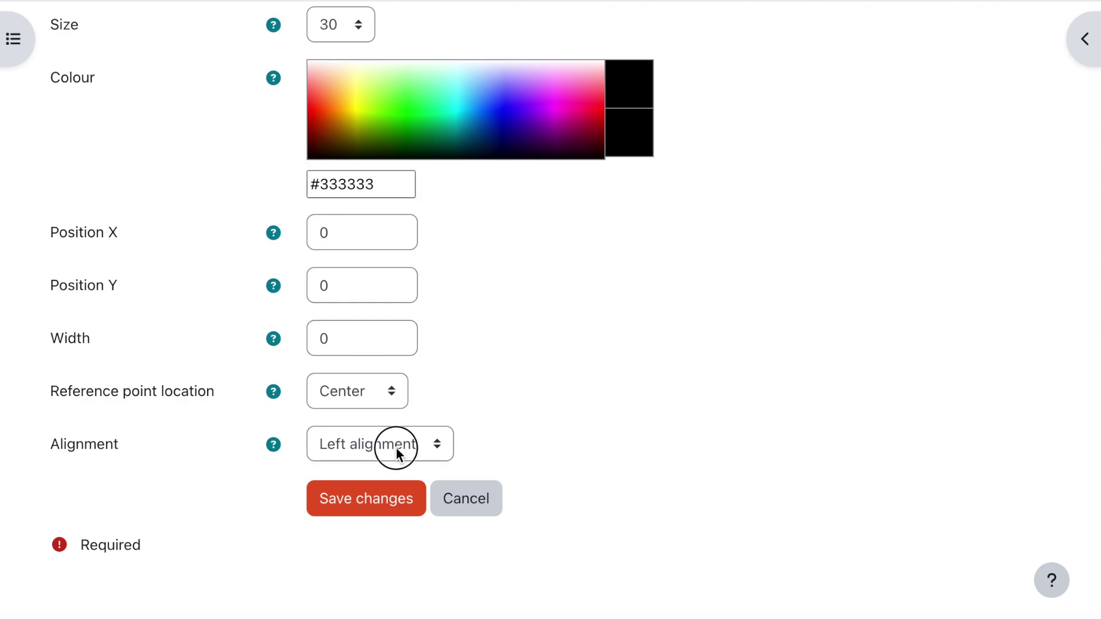
{"action": "left_click", "coordinate": [388, 468]}
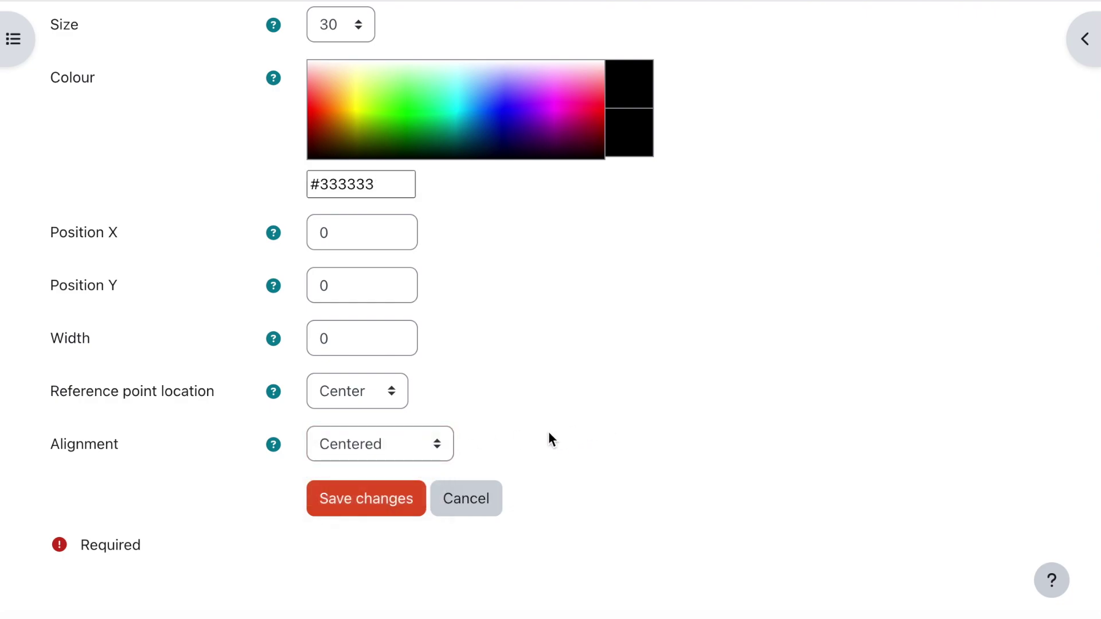
{"action": "left_click", "coordinate": [390, 504]}
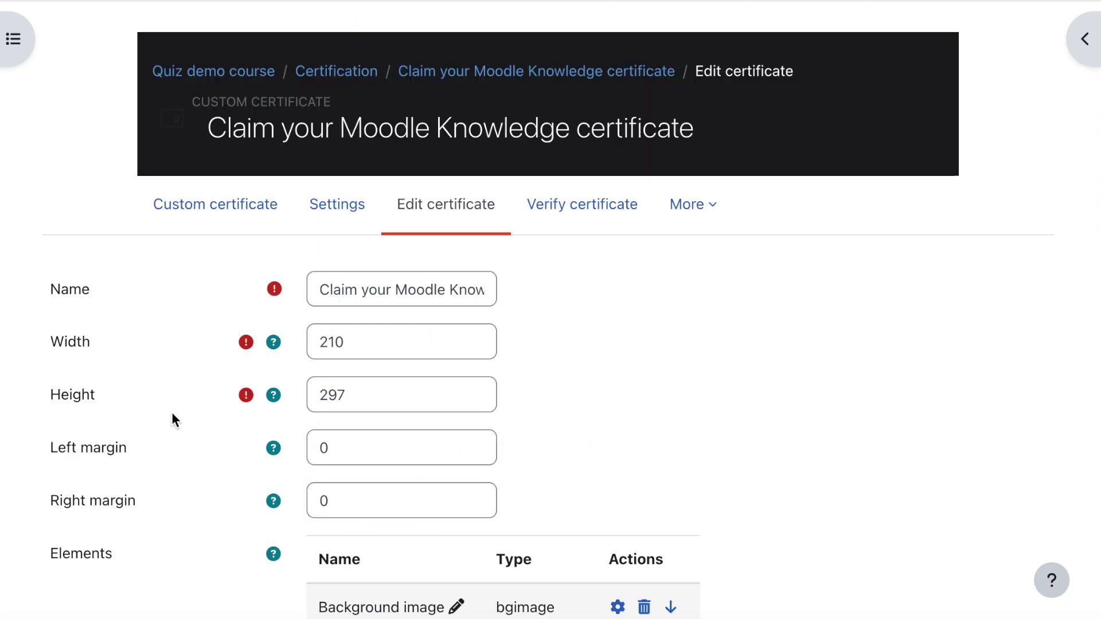
- Add a Date element and set its font to Helvetica
{"action": "scroll", "coordinate": [172, 414], "scroll_direction": "down", "scroll_amount": 6}
{"action": "scroll", "coordinate": [172, 414], "scroll_direction": "up", "scroll_amount": 3}
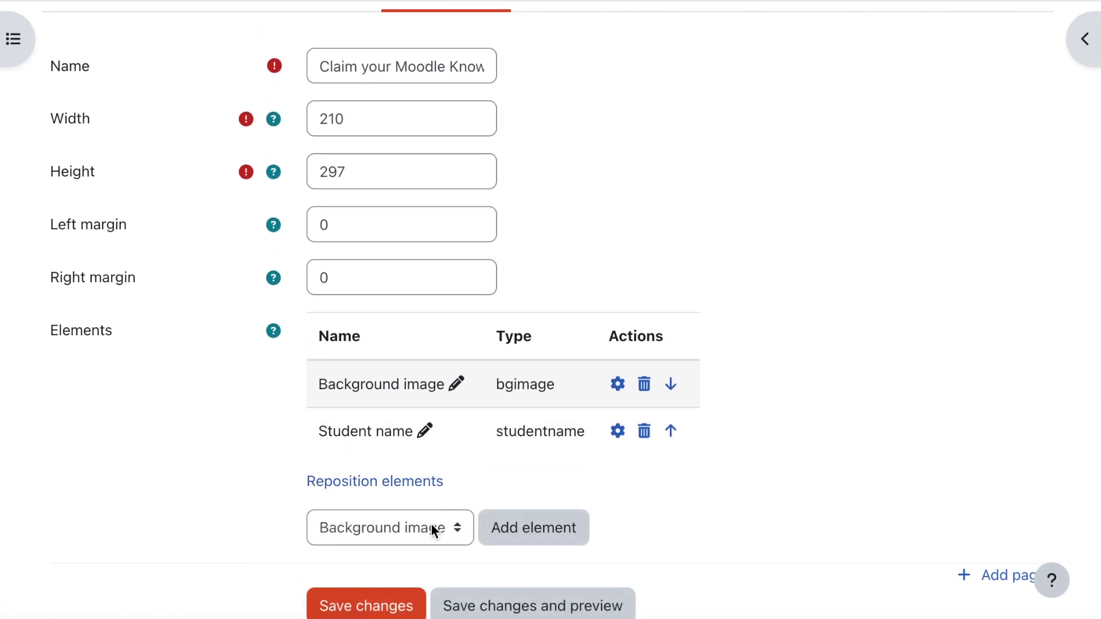
{"action": "left_click", "coordinate": [432, 526]}
{"action": "scroll", "coordinate": [405, 574], "scroll_direction": "down", "scroll_amount": 5}
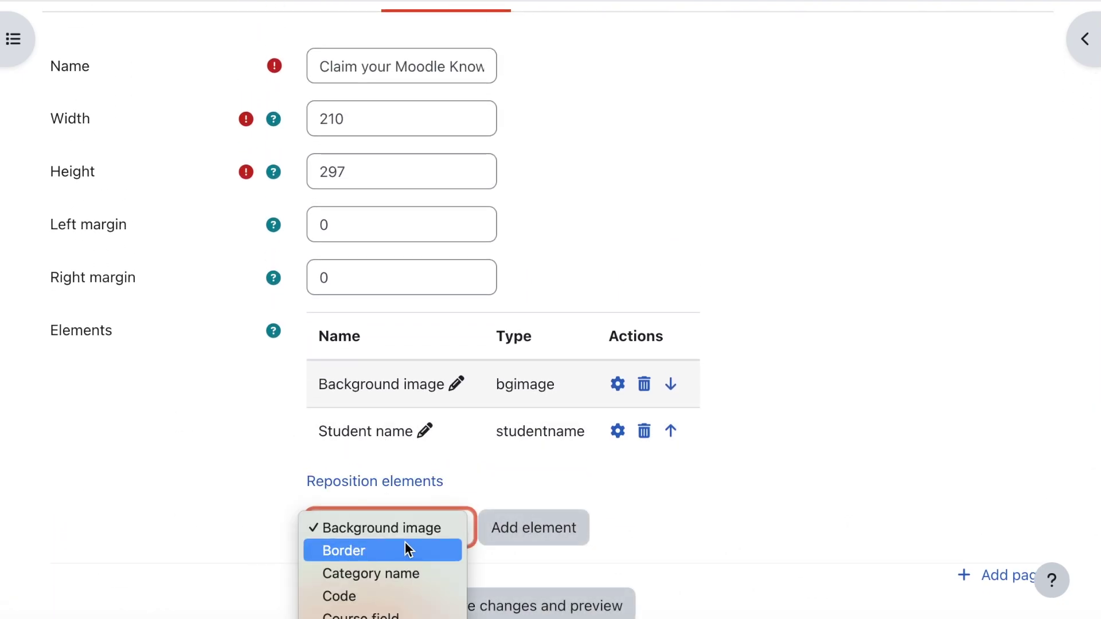
{"action": "left_click", "coordinate": [364, 462]}
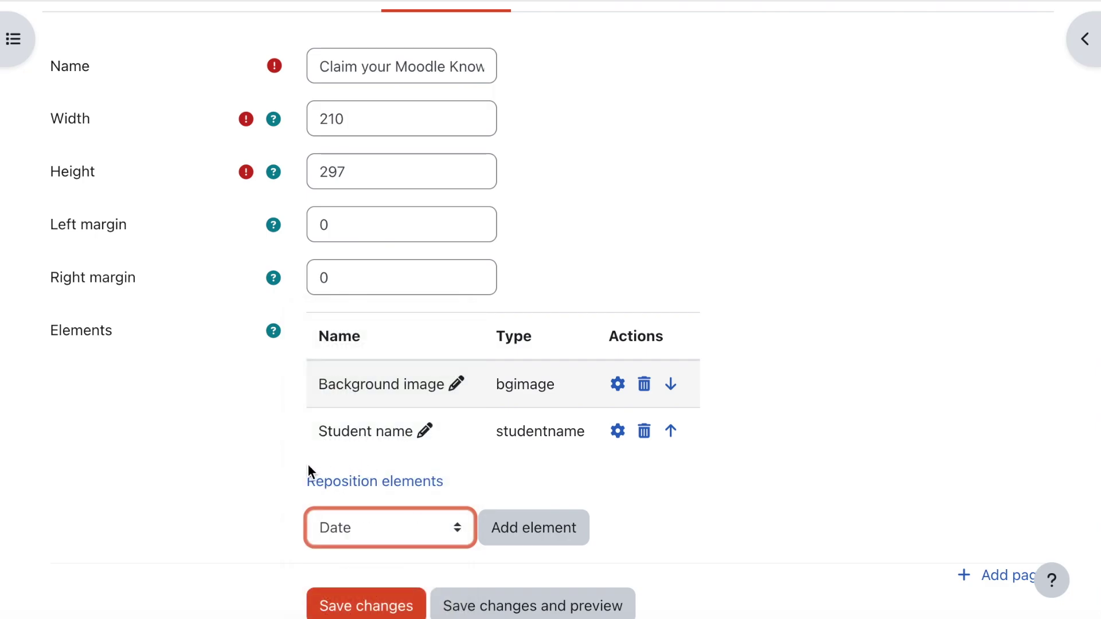
{"action": "left_click", "coordinate": [546, 529]}
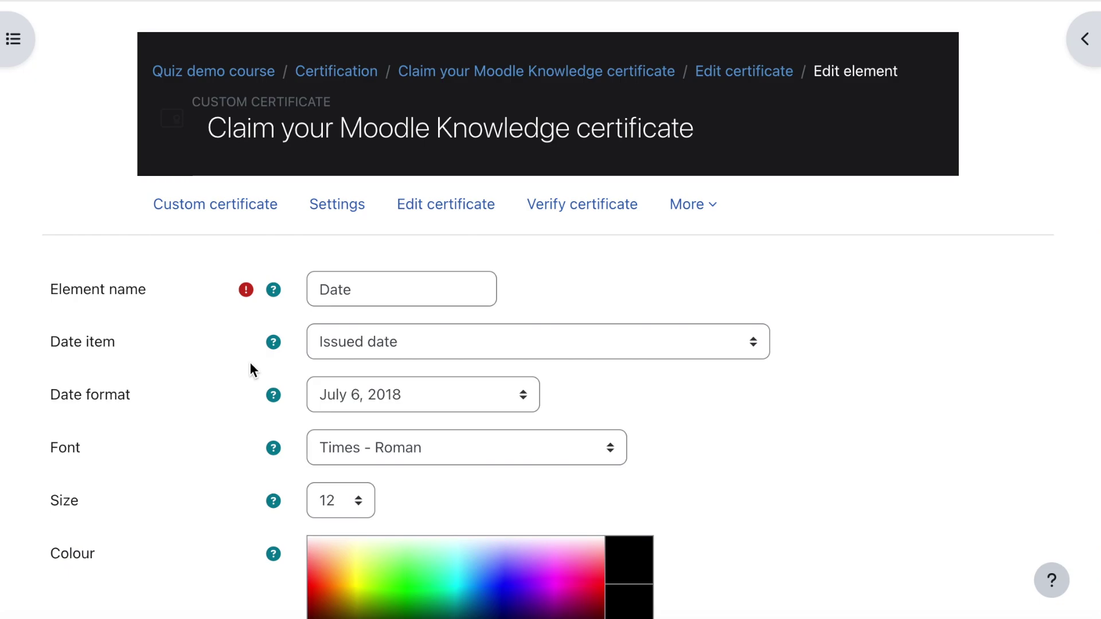
{"action": "scroll", "coordinate": [253, 369], "scroll_direction": "down", "scroll_amount": 1}
{"action": "left_click", "coordinate": [388, 379]}
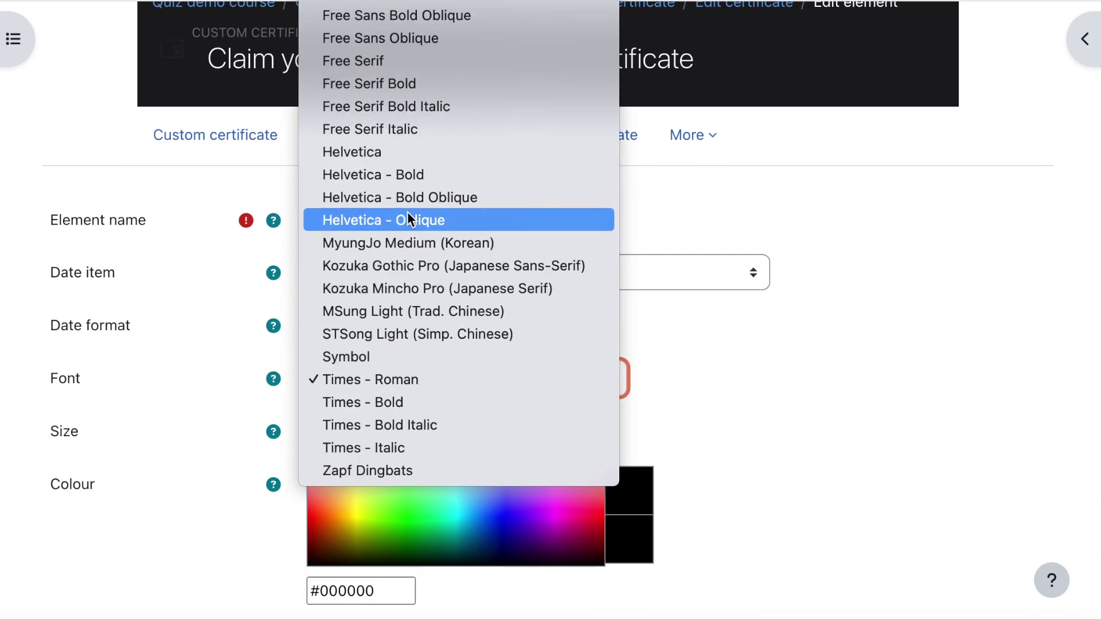
{"action": "left_click", "coordinate": [404, 154]}
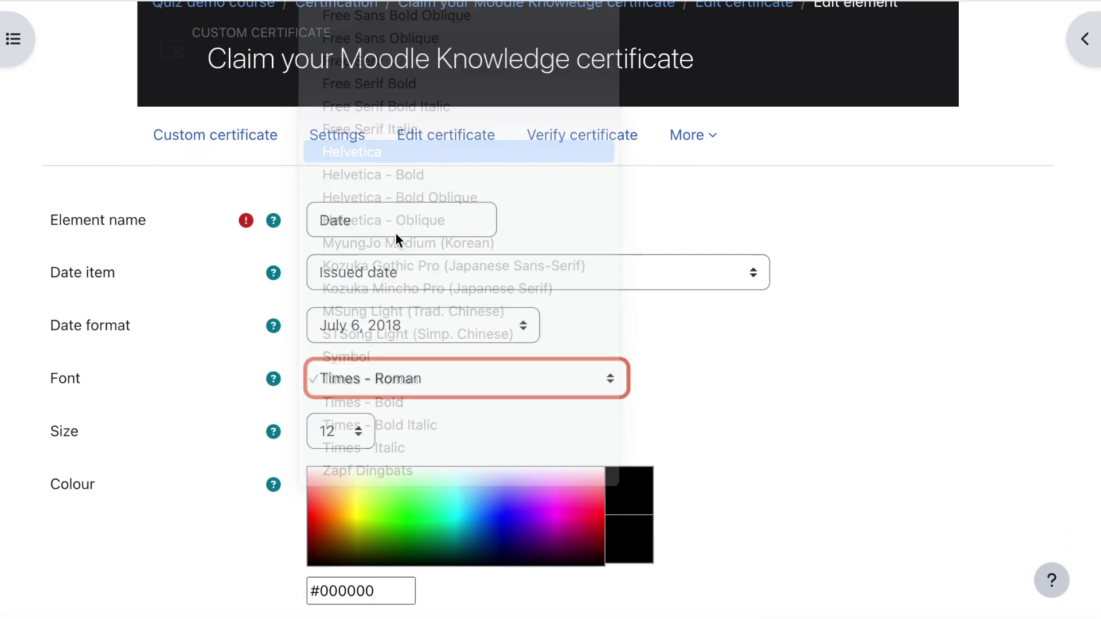
- Set the date to size 30, colour #333333, centred alignment, and save
{"action": "left_click", "coordinate": [356, 439]}
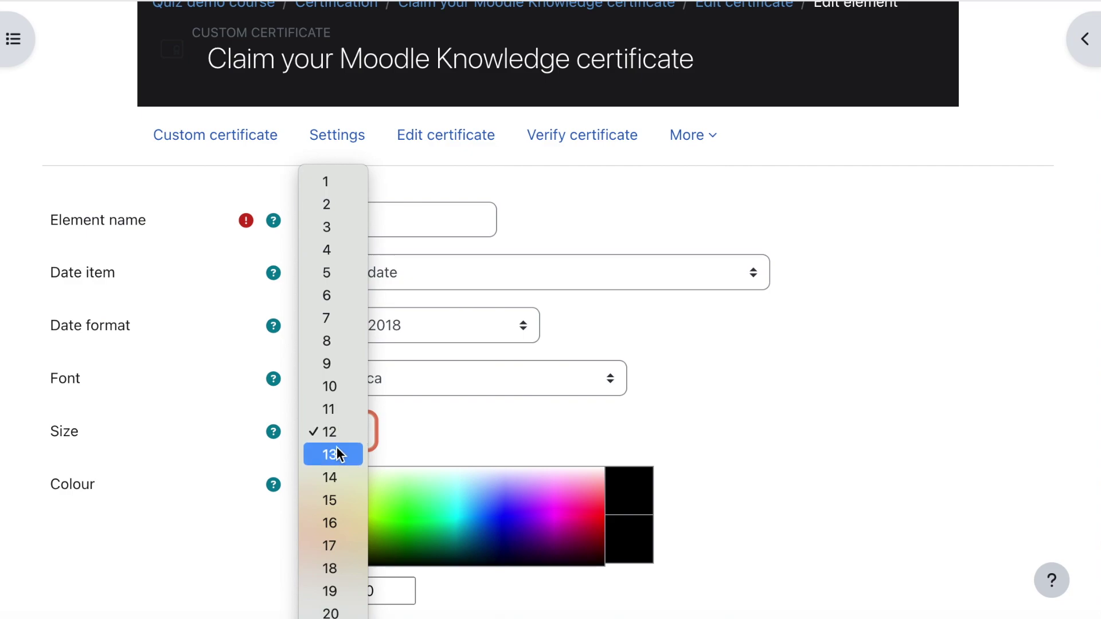
{"action": "scroll", "coordinate": [336, 446], "scroll_direction": "down", "scroll_amount": 5}
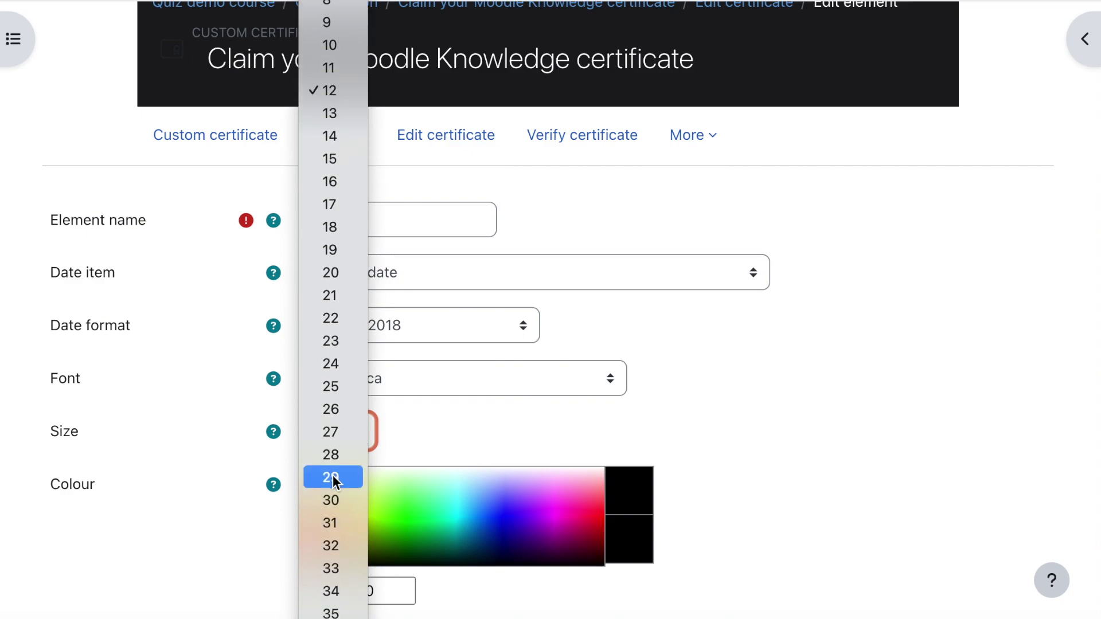
{"action": "left_click", "coordinate": [333, 497]}
{"action": "left_click", "coordinate": [239, 437]}
{"action": "scroll", "coordinate": [239, 437], "scroll_direction": "down", "scroll_amount": 1}
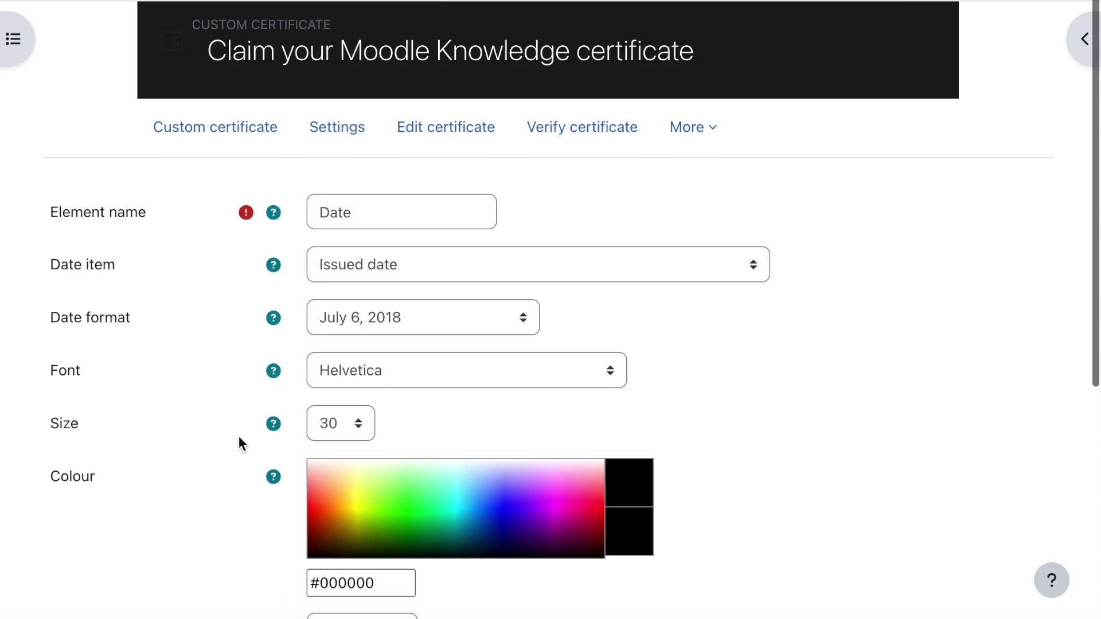
{"action": "left_click_drag", "start_coordinate": [319, 537], "coordinate": [403, 535]}
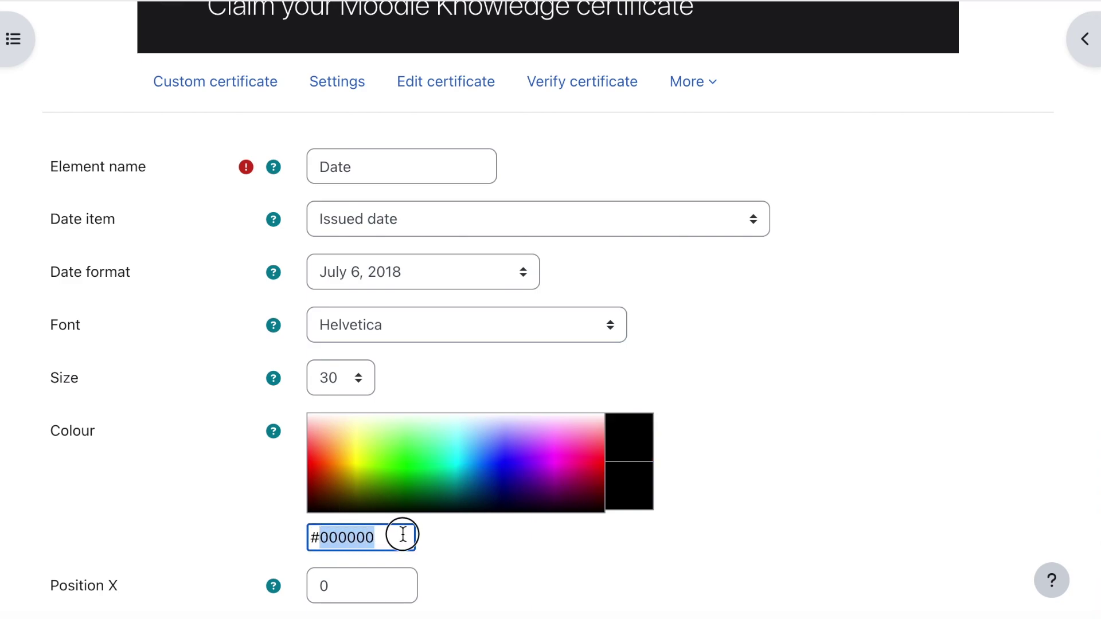
{"action": "type", "text": "333333"}
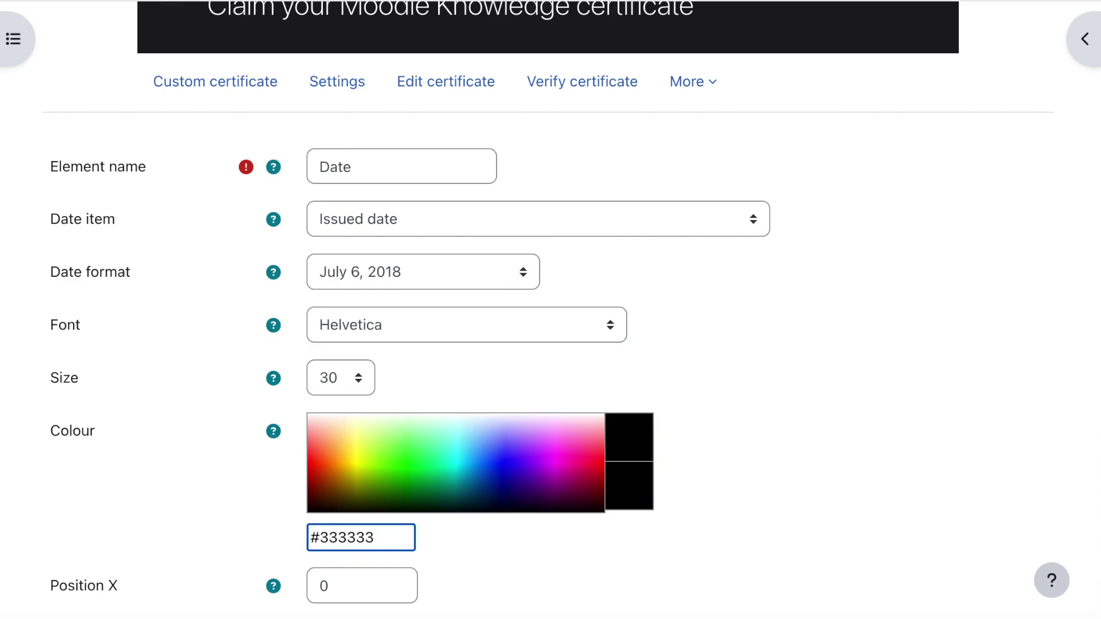
{"action": "scroll", "coordinate": [551, 310], "scroll_direction": "down", "scroll_amount": 5}
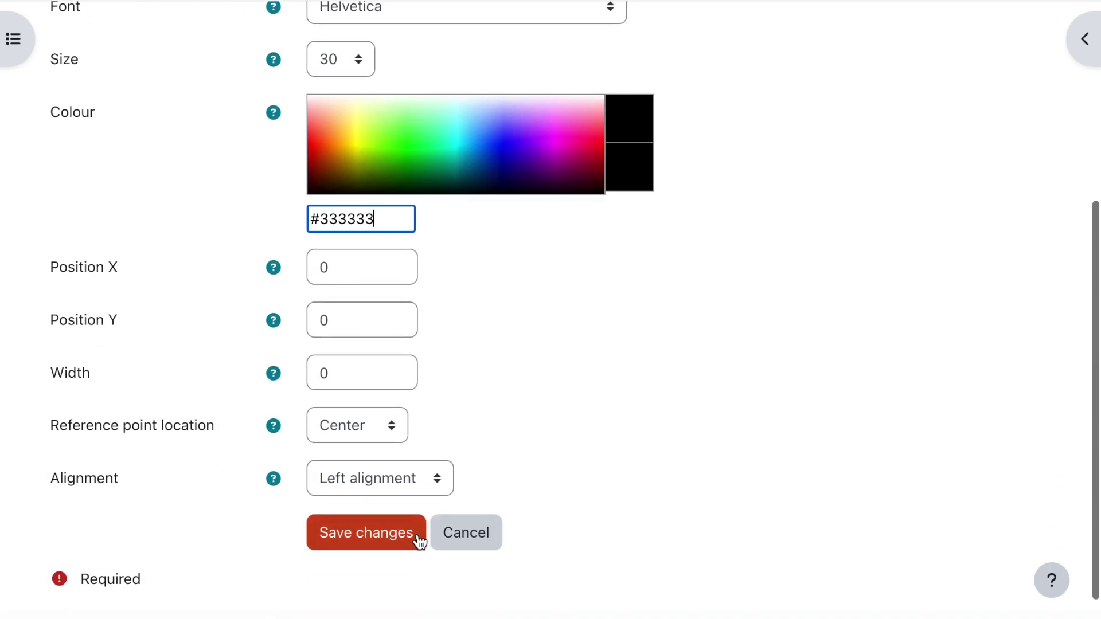
{"action": "left_click", "coordinate": [444, 481]}
{"action": "left_click", "coordinate": [405, 503]}
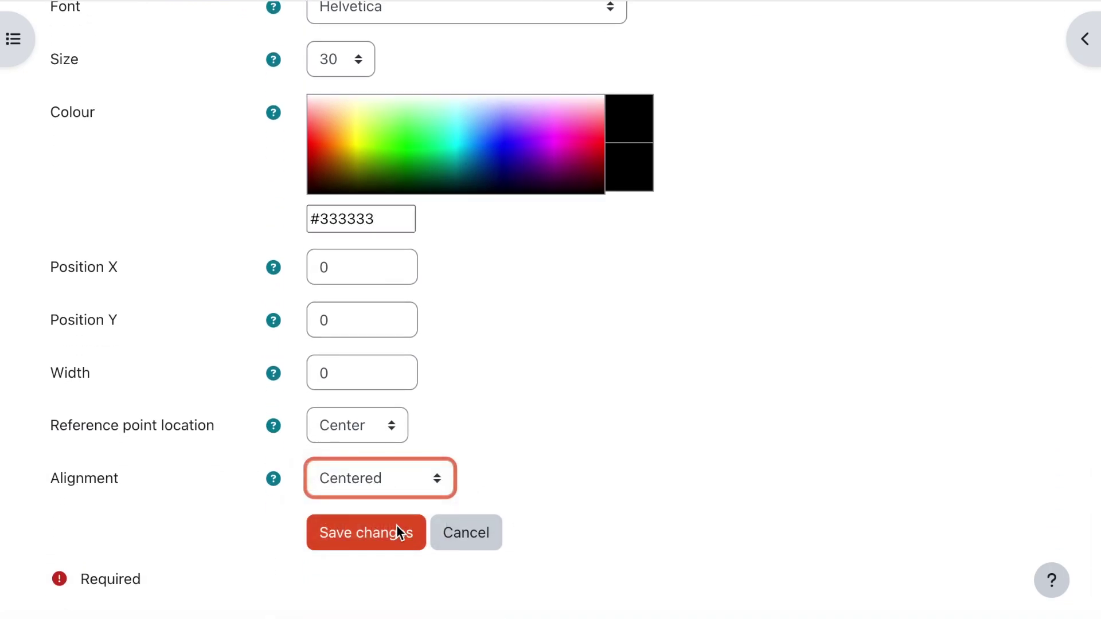
{"action": "left_click", "coordinate": [382, 542]}
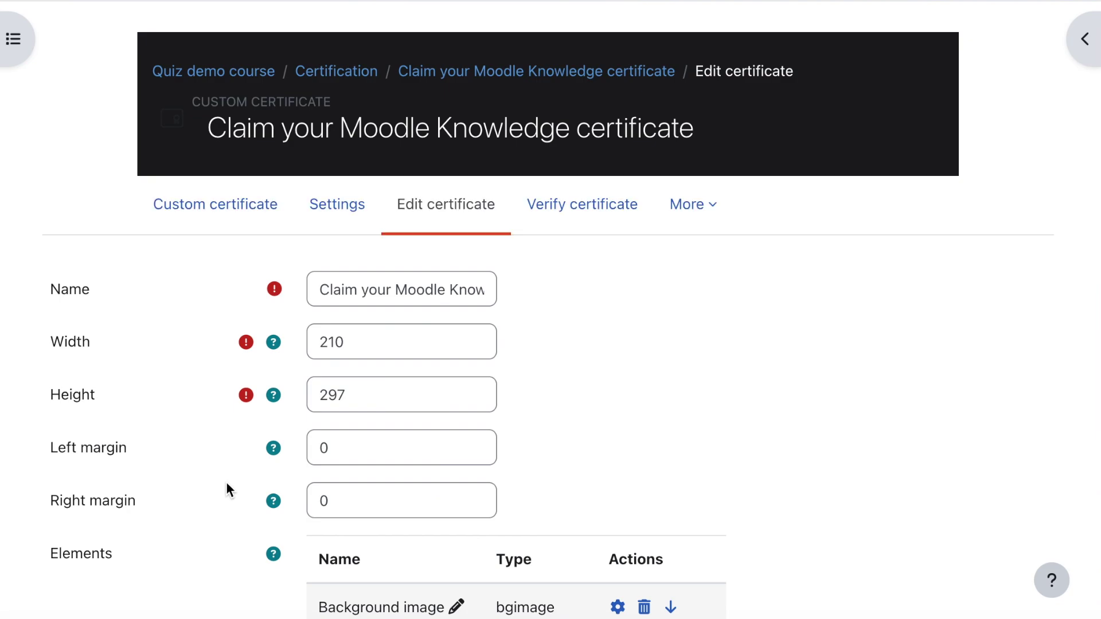
- Add a Text element and enter 'Moodle Knowledge' as its text
{"action": "scroll", "coordinate": [227, 484], "scroll_direction": "down", "scroll_amount": 3}
{"action": "scroll", "coordinate": [227, 491], "scroll_direction": "down", "scroll_amount": 3}
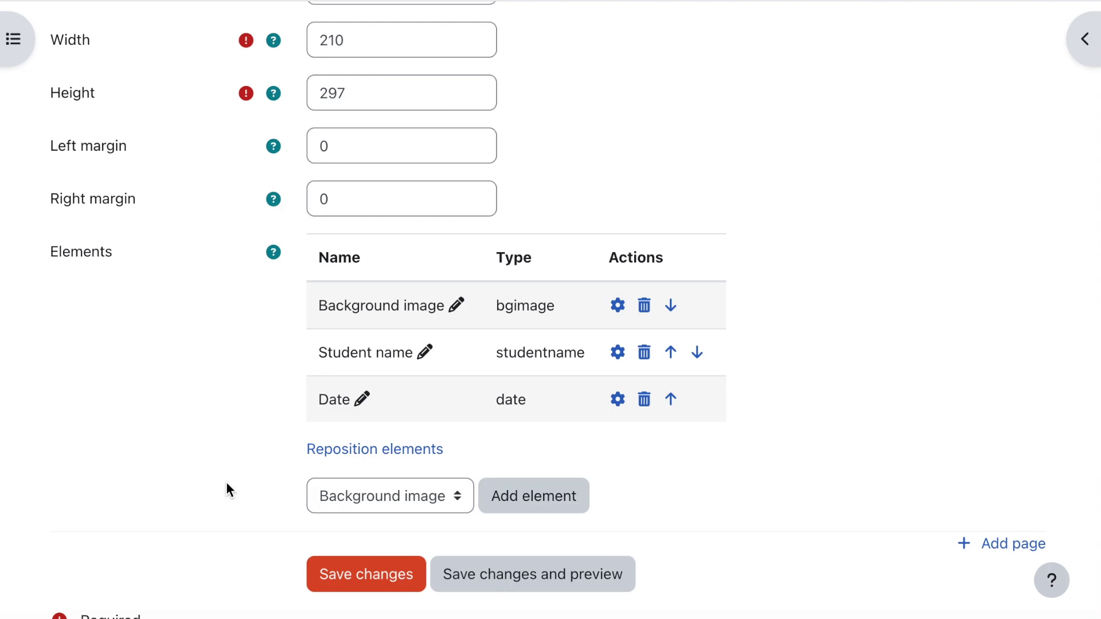
{"action": "left_click", "coordinate": [394, 487]}
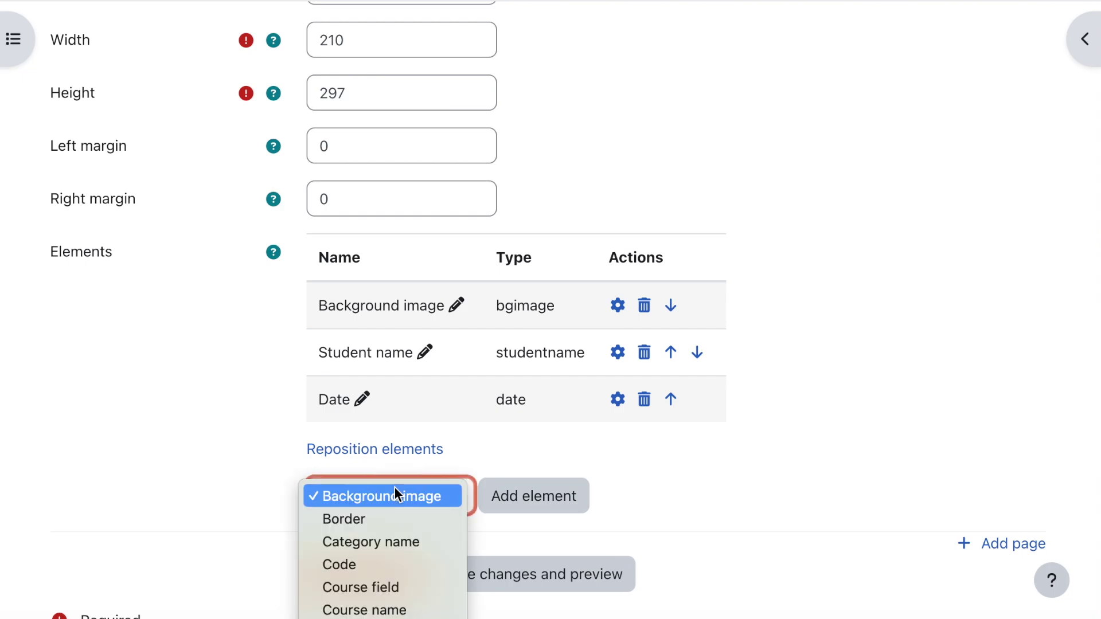
{"action": "scroll", "coordinate": [395, 487], "scroll_direction": "down", "scroll_amount": 5}
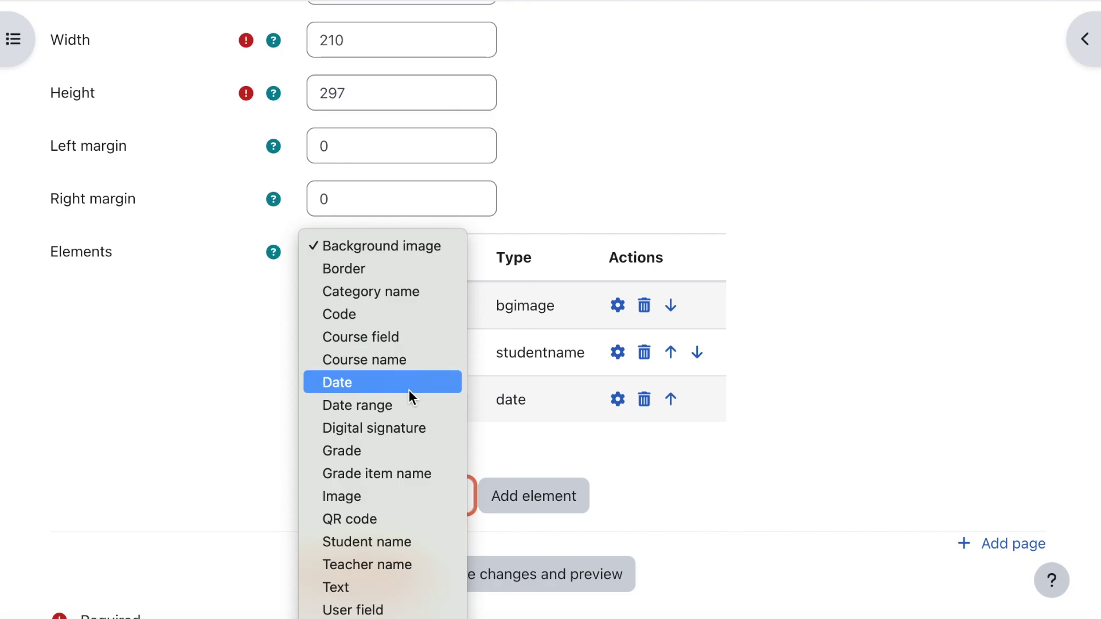
{"action": "left_click", "coordinate": [364, 586]}
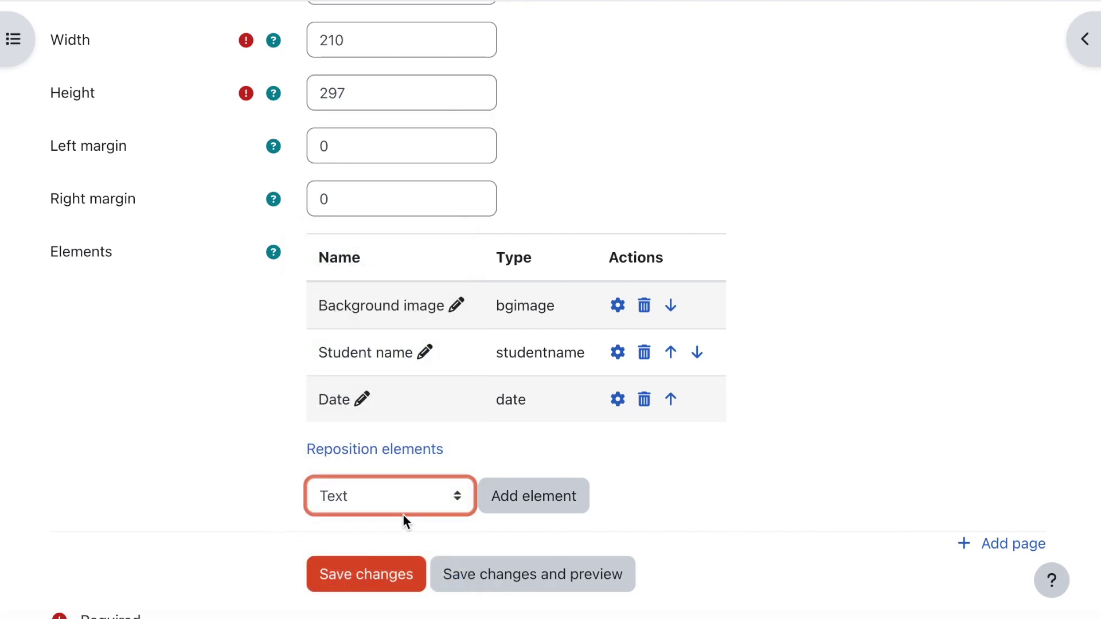
{"action": "left_click", "coordinate": [528, 497]}
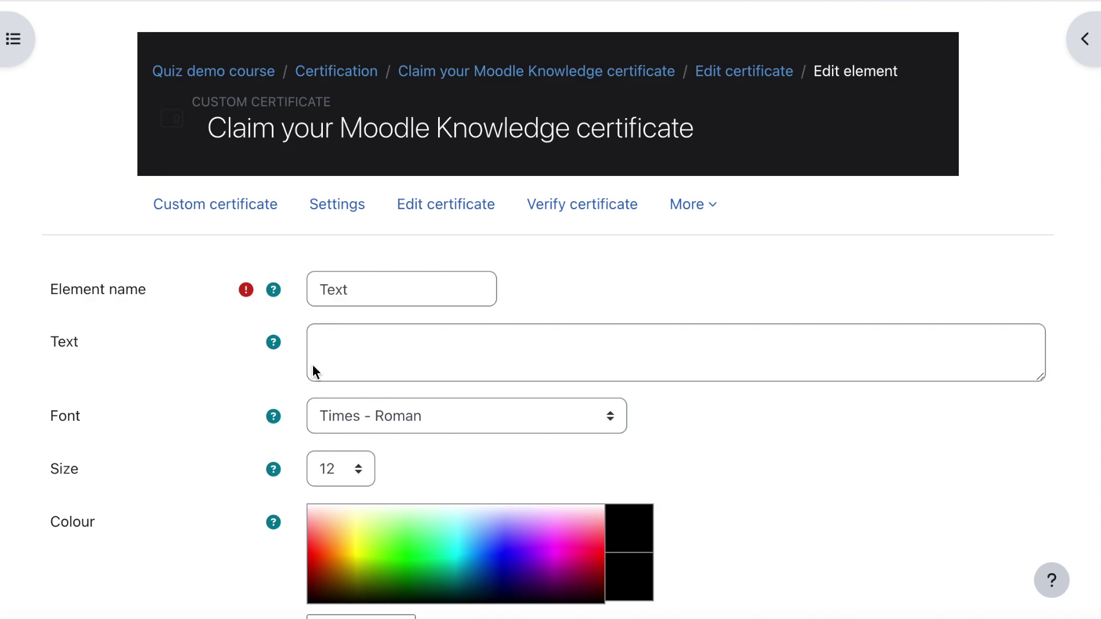
{"action": "left_click", "coordinate": [346, 342]}
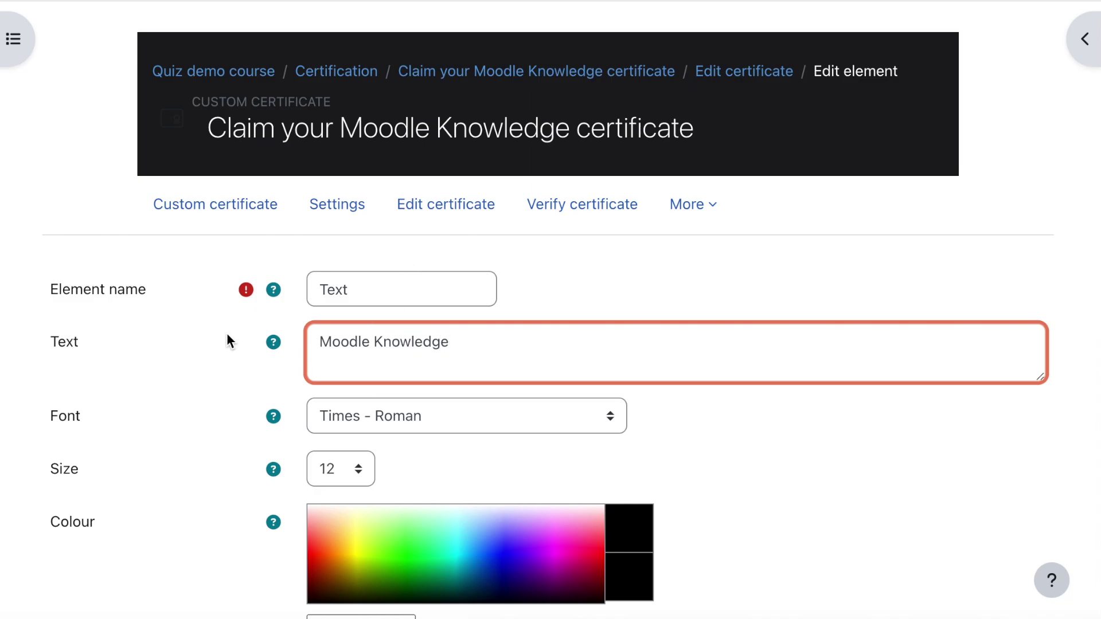
- Set the text's font to Helvetica at size 30
{"action": "left_click", "coordinate": [441, 410]}
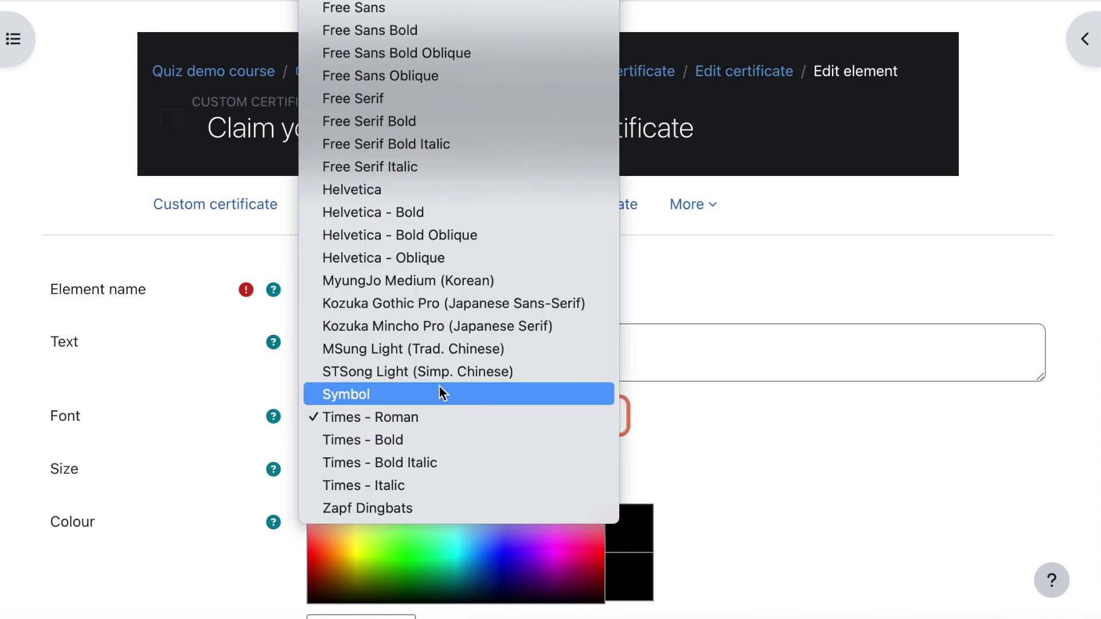
{"action": "left_click", "coordinate": [442, 197]}
{"action": "left_click", "coordinate": [338, 458]}
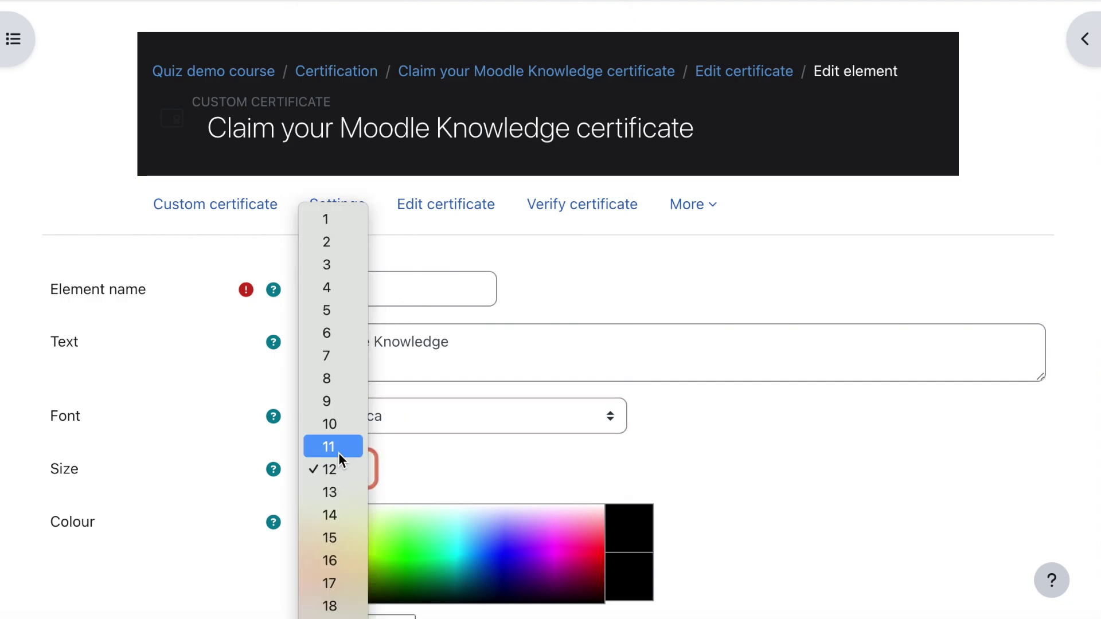
{"action": "scroll", "coordinate": [339, 453], "scroll_direction": "down", "scroll_amount": 10}
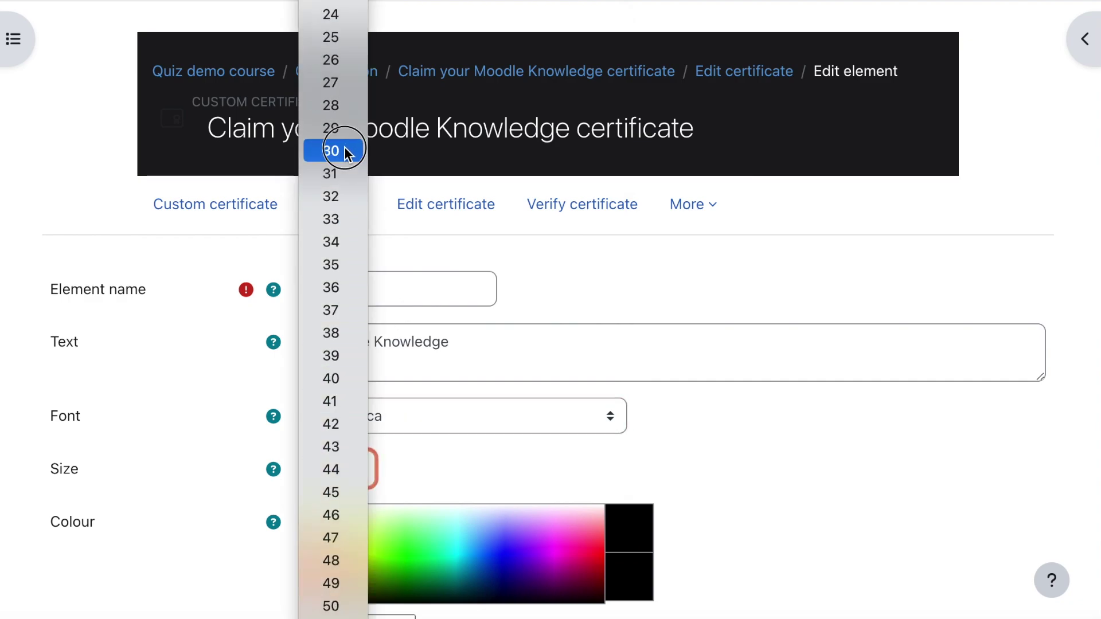
{"action": "left_click", "coordinate": [271, 374]}
- Colour the text #333333, centre-align it, and save the element
{"action": "scroll", "coordinate": [229, 470], "scroll_direction": "down", "scroll_amount": 3}
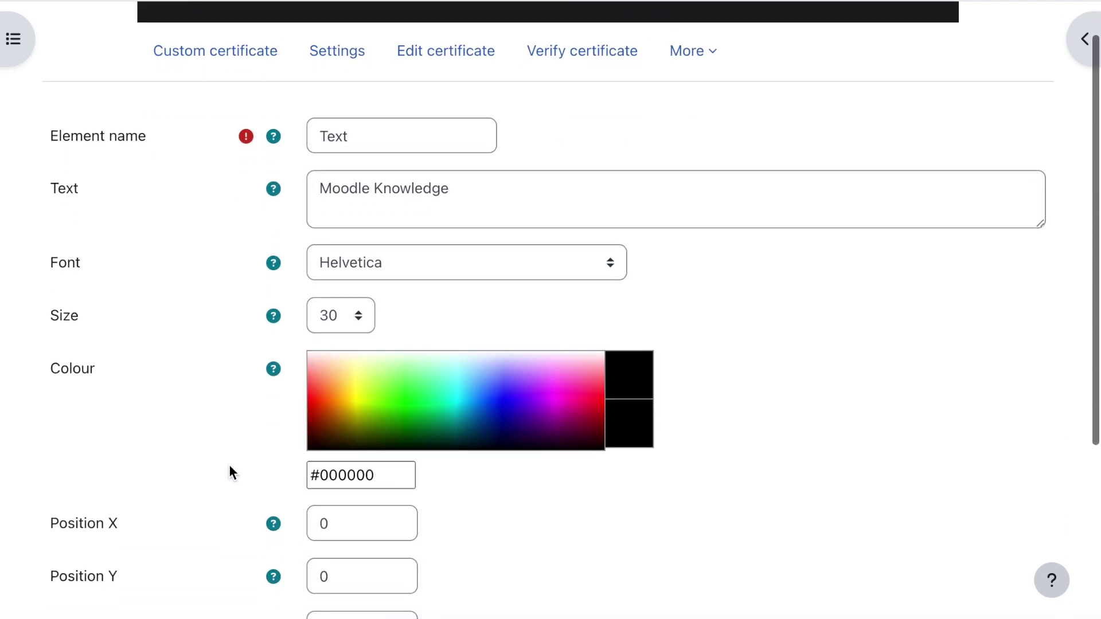
{"action": "left_click_drag", "start_coordinate": [325, 468], "coordinate": [421, 472]}
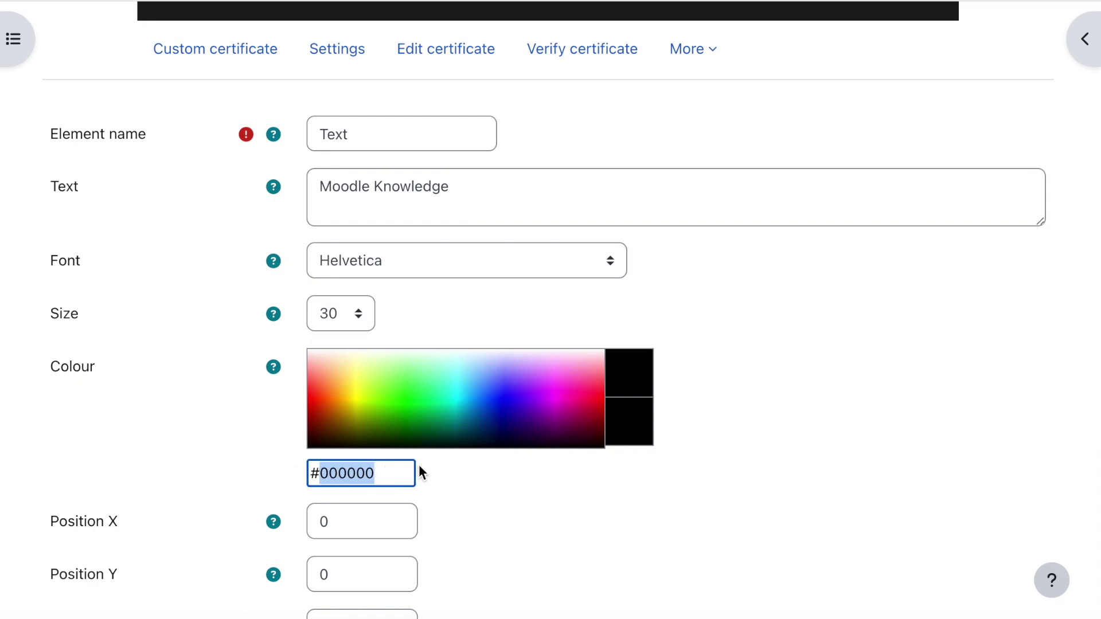
{"action": "type", "text": "#333"}
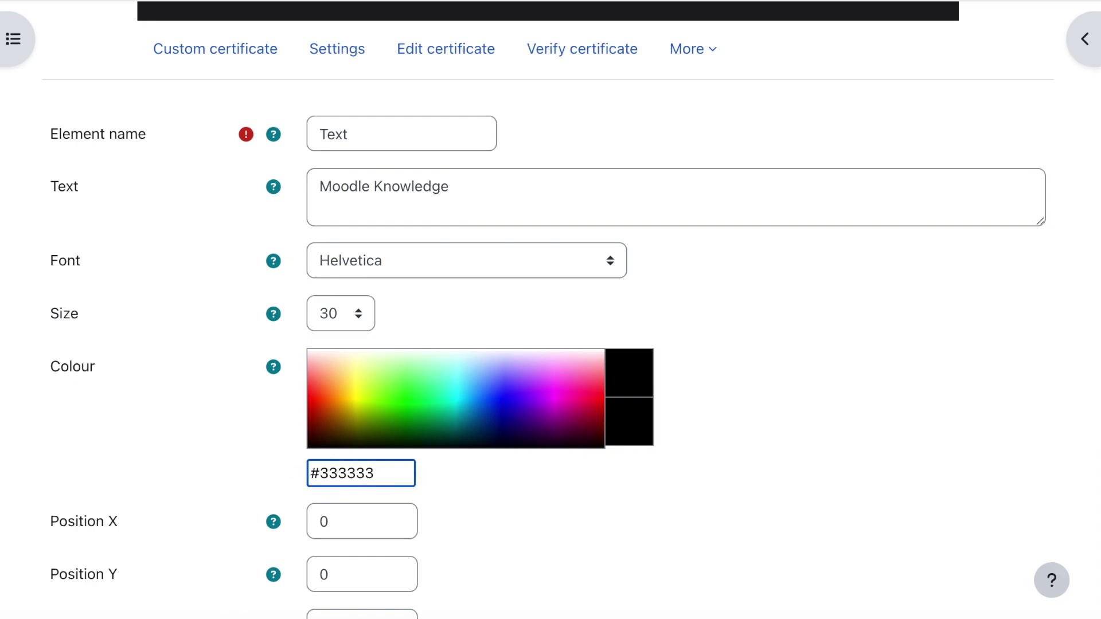
{"action": "type", "text": "333"}
{"action": "left_click", "coordinate": [237, 451]}
{"action": "scroll", "coordinate": [236, 450], "scroll_direction": "down", "scroll_amount": 5}
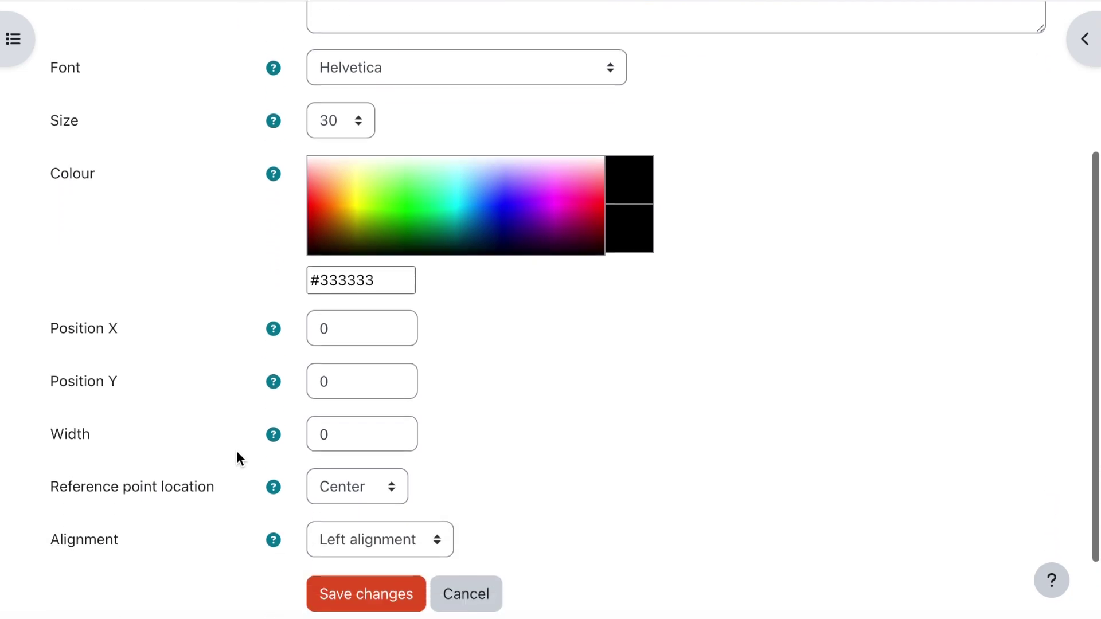
{"action": "left_click", "coordinate": [396, 438]}
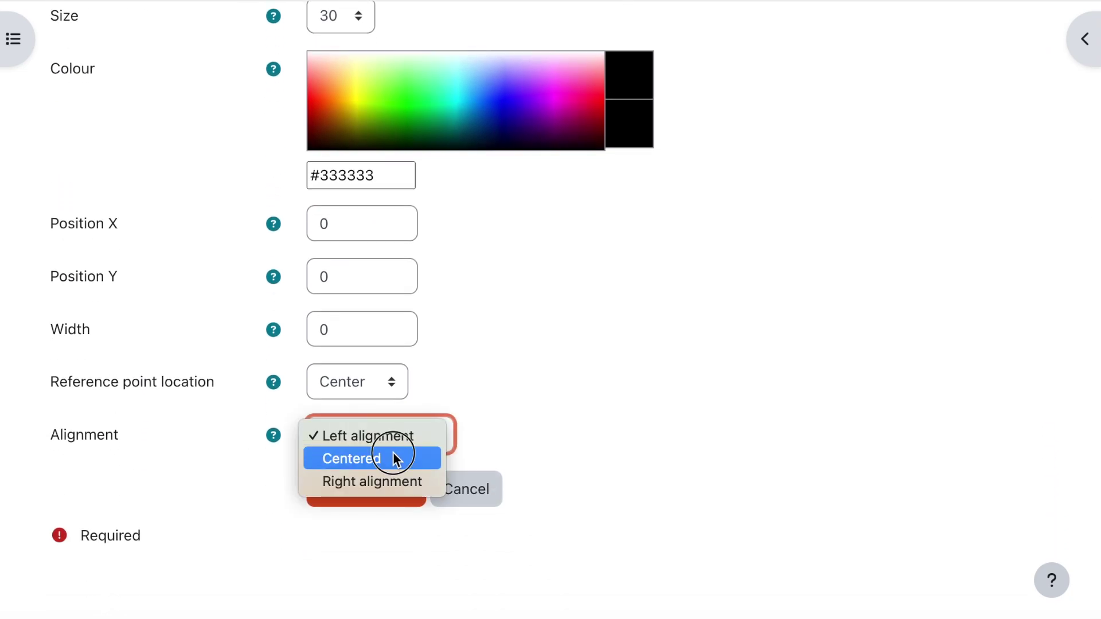
{"action": "left_click", "coordinate": [393, 457]}
{"action": "left_click", "coordinate": [382, 489]}
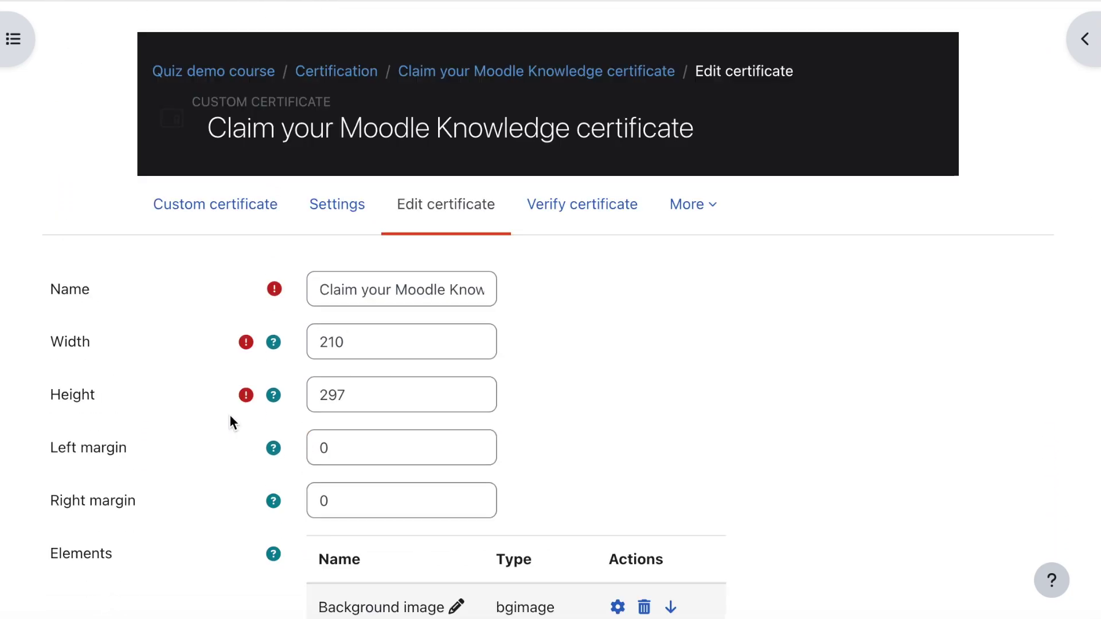
- Drag 'Moodle Knowledge' to the top centre and the date to mid-certificate, then save the layout
{"action": "scroll", "coordinate": [229, 414], "scroll_direction": "down", "scroll_amount": 3}
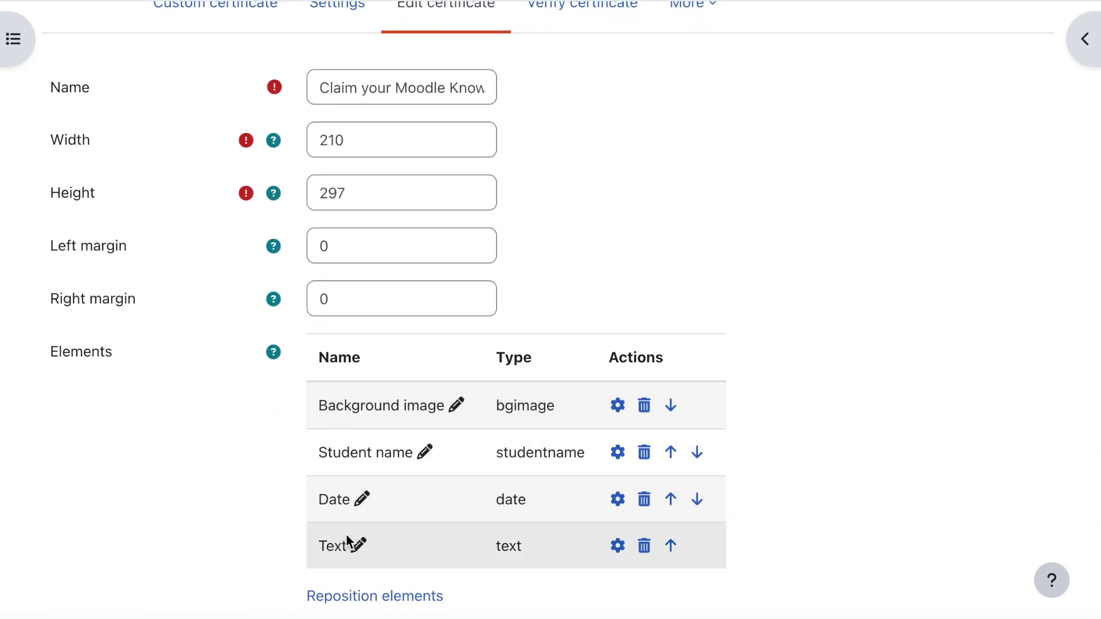
{"action": "scroll", "coordinate": [346, 534], "scroll_direction": "down", "scroll_amount": 1}
{"action": "scroll", "coordinate": [347, 539], "scroll_direction": "down", "scroll_amount": 1}
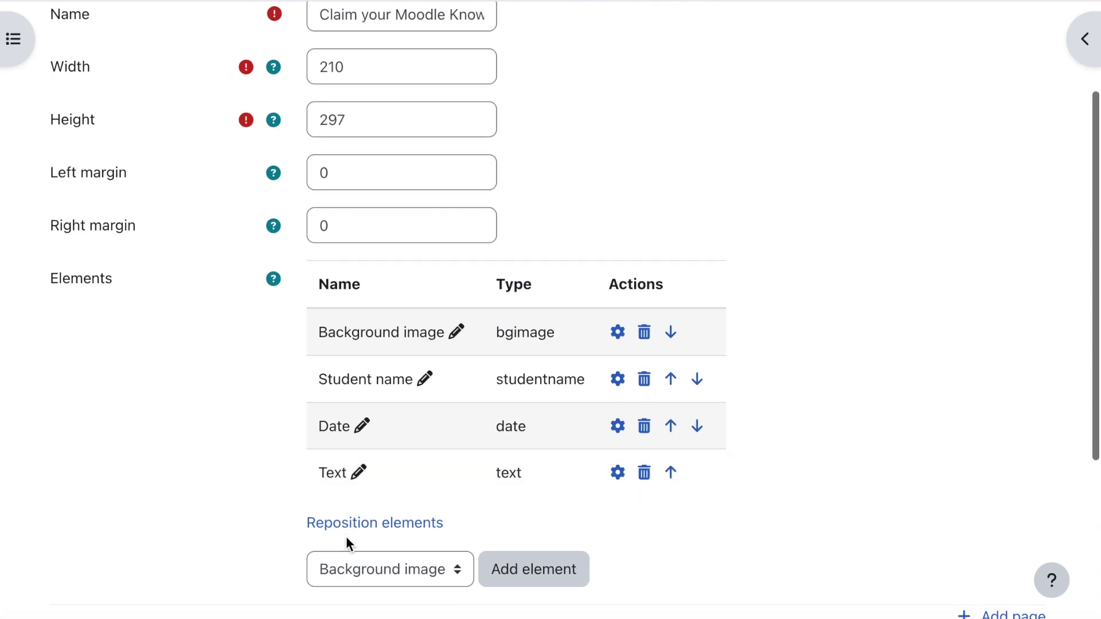
{"action": "left_click", "coordinate": [400, 525]}
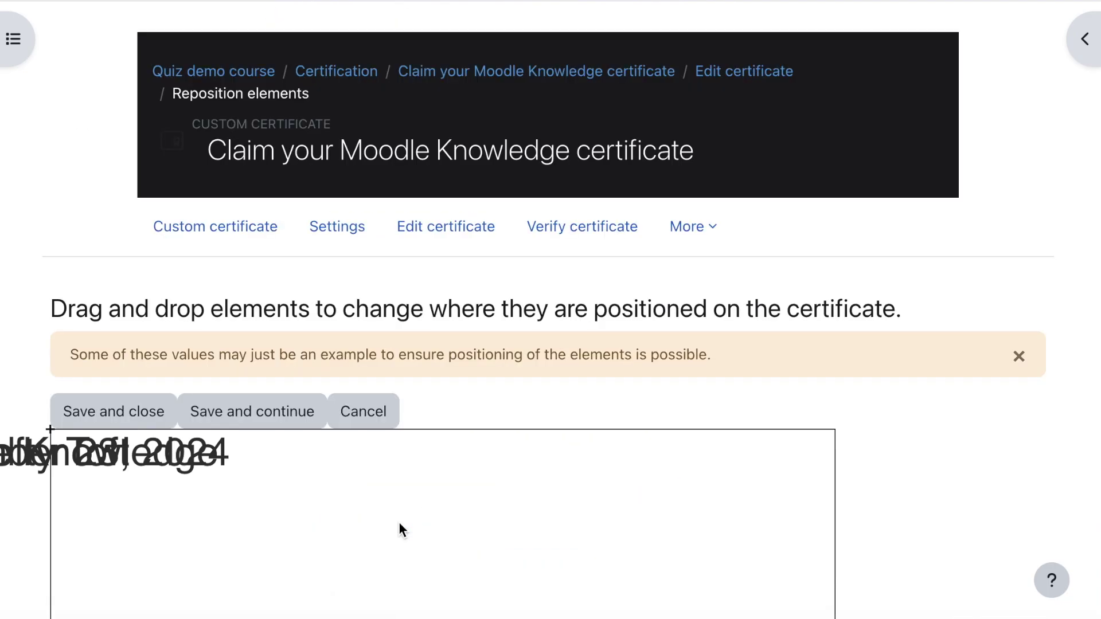
{"action": "scroll", "coordinate": [468, 346], "scroll_direction": "down", "scroll_amount": 5}
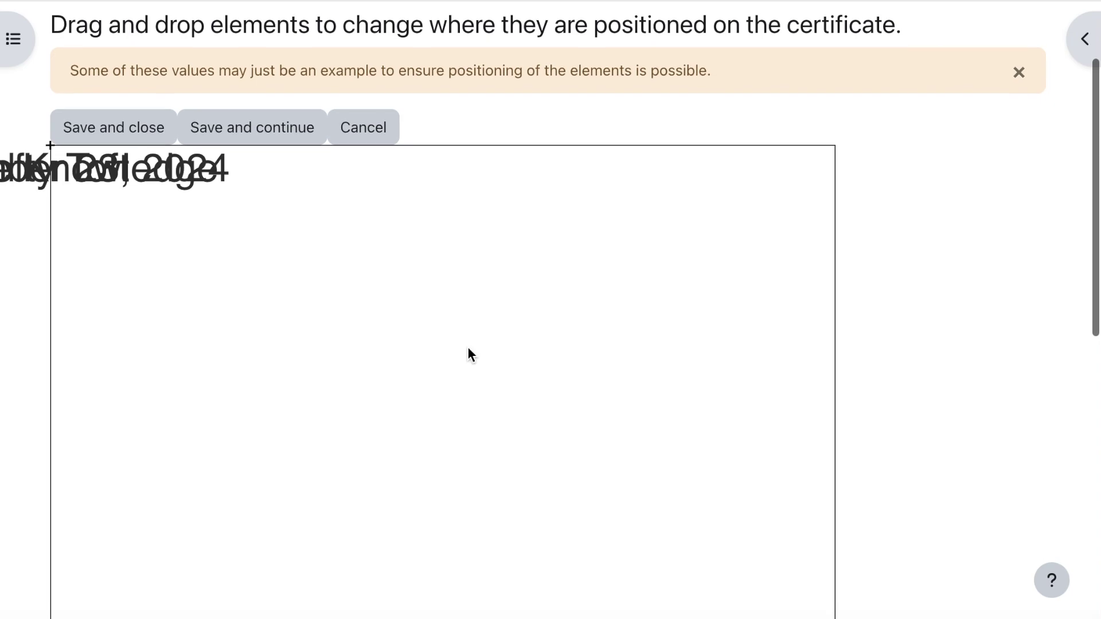
{"action": "left_click_drag", "start_coordinate": [90, 163], "coordinate": [500, 461]}
{"action": "left_click_drag", "start_coordinate": [31, 164], "coordinate": [427, 534]}
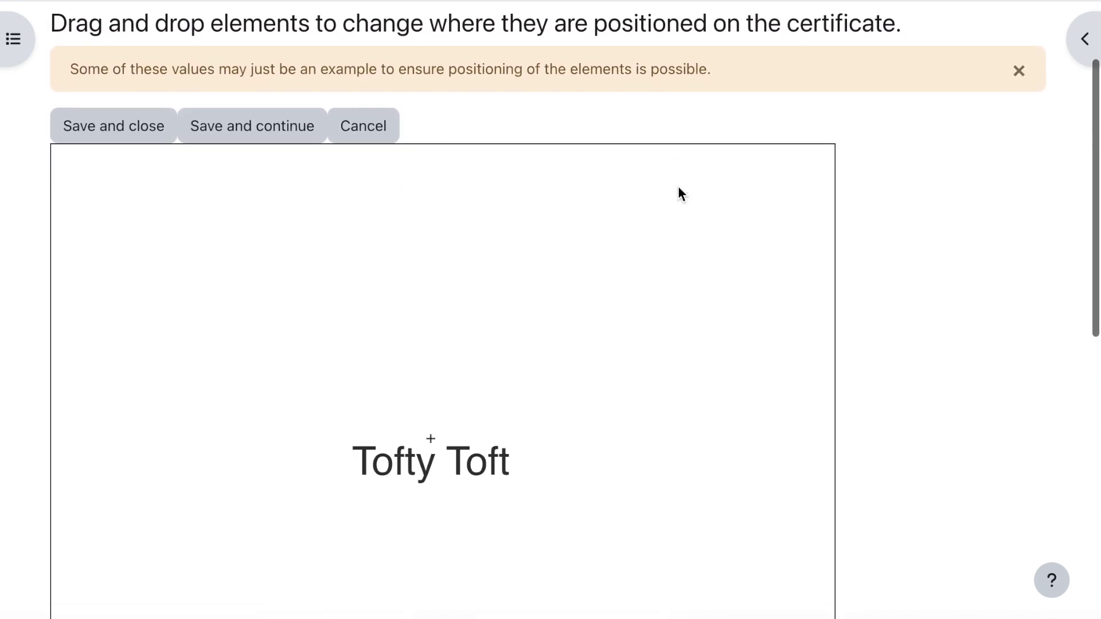
{"action": "left_click", "coordinate": [86, 127]}
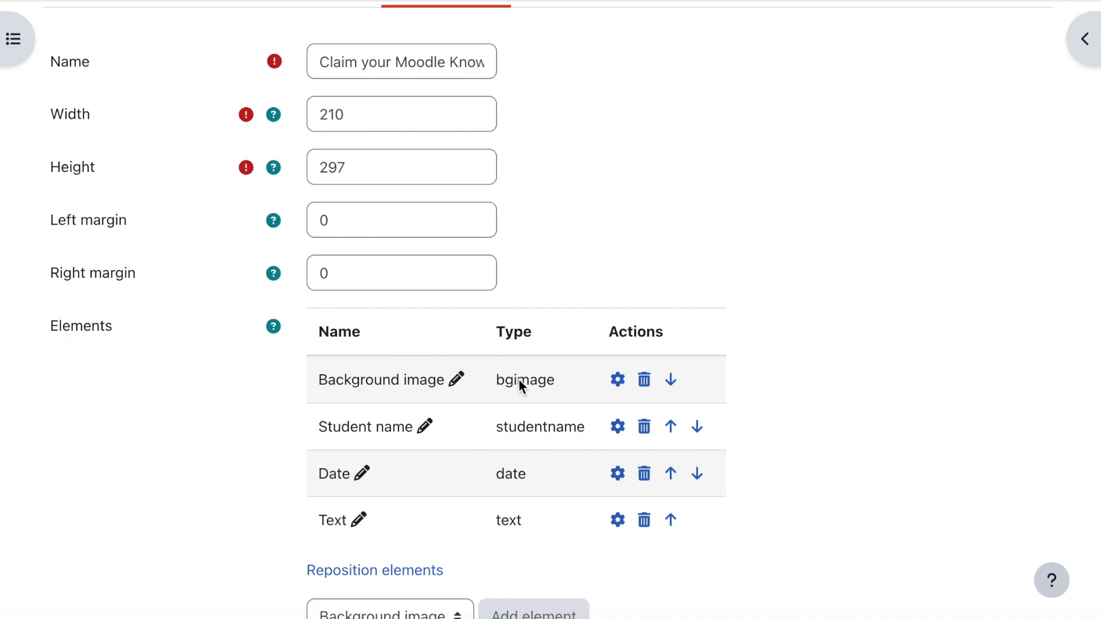
- Reset the Background image element to No image, then course image demo-certificate.png, and save
{"action": "left_click", "coordinate": [622, 381]}
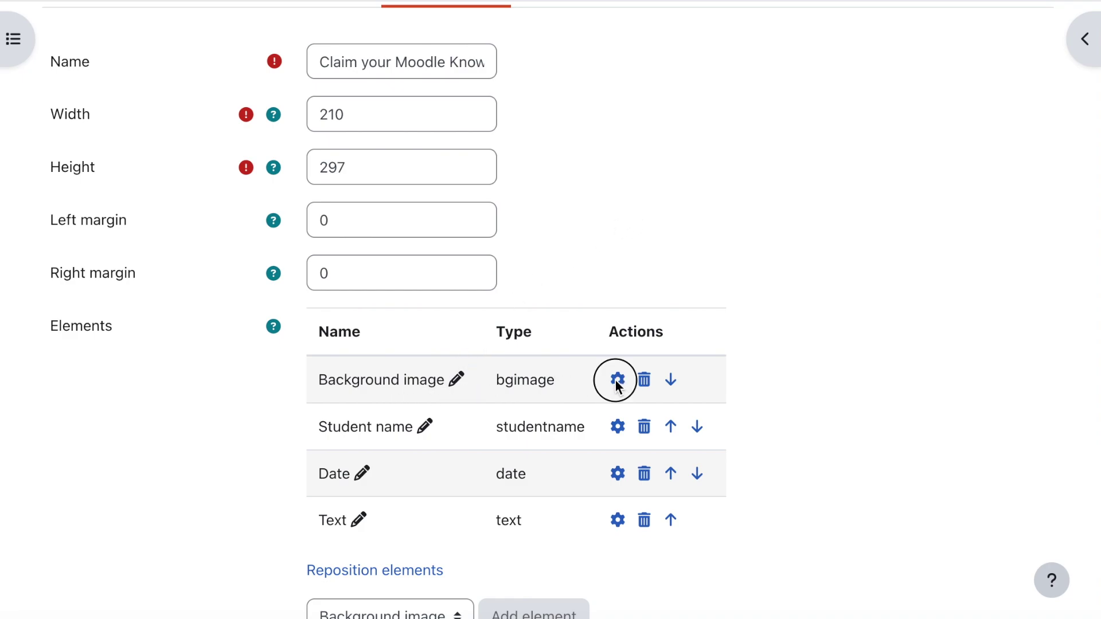
{"action": "left_click", "coordinate": [620, 382]}
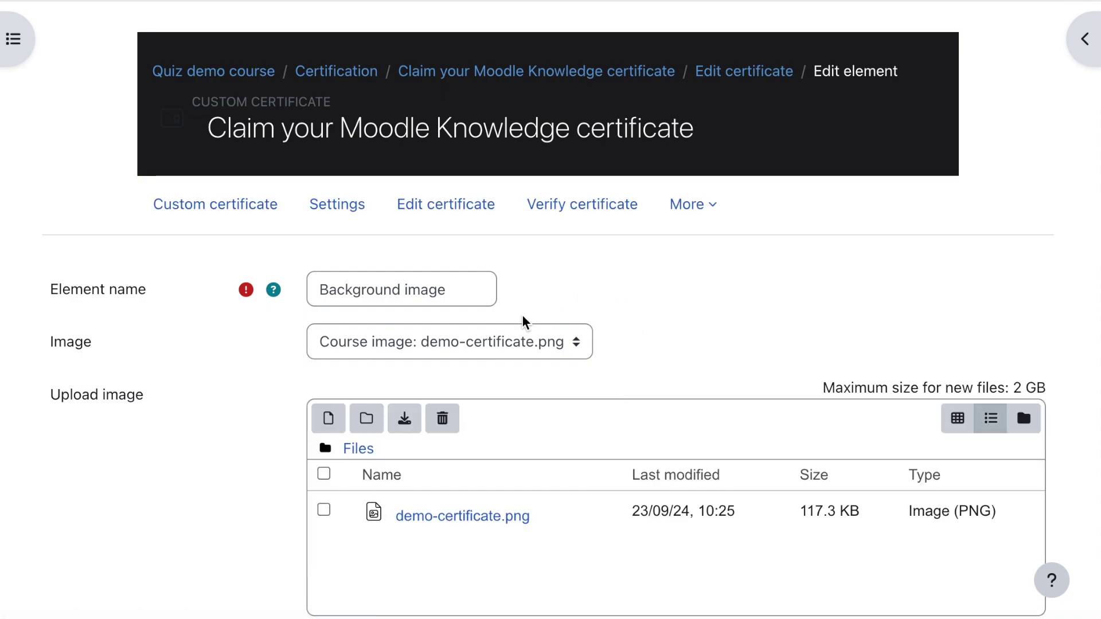
{"action": "left_click", "coordinate": [491, 351]}
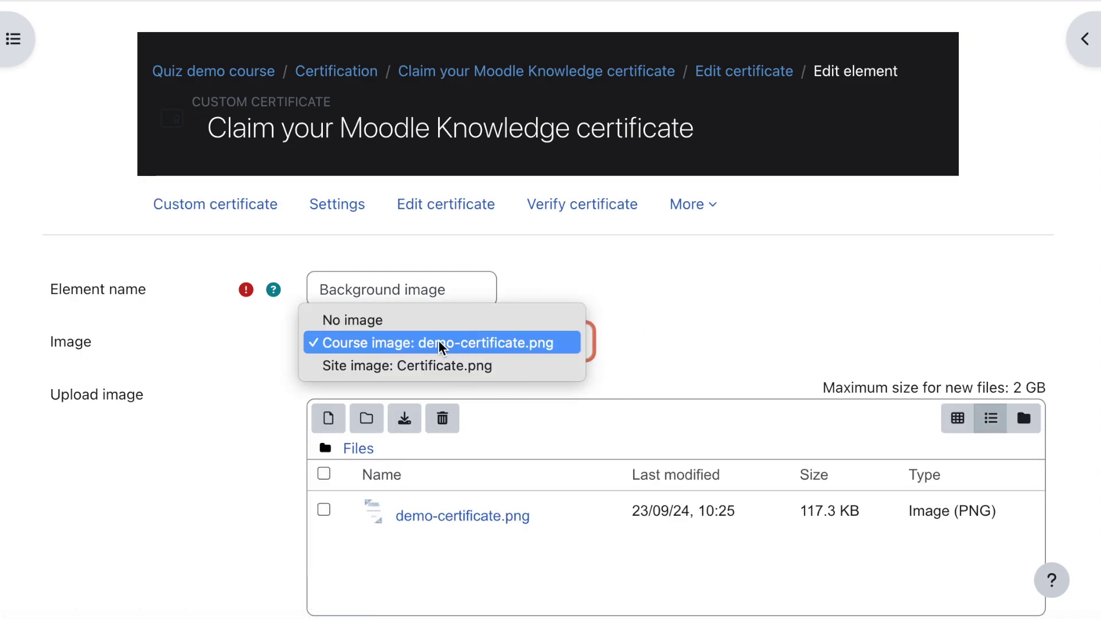
{"action": "left_click", "coordinate": [396, 320]}
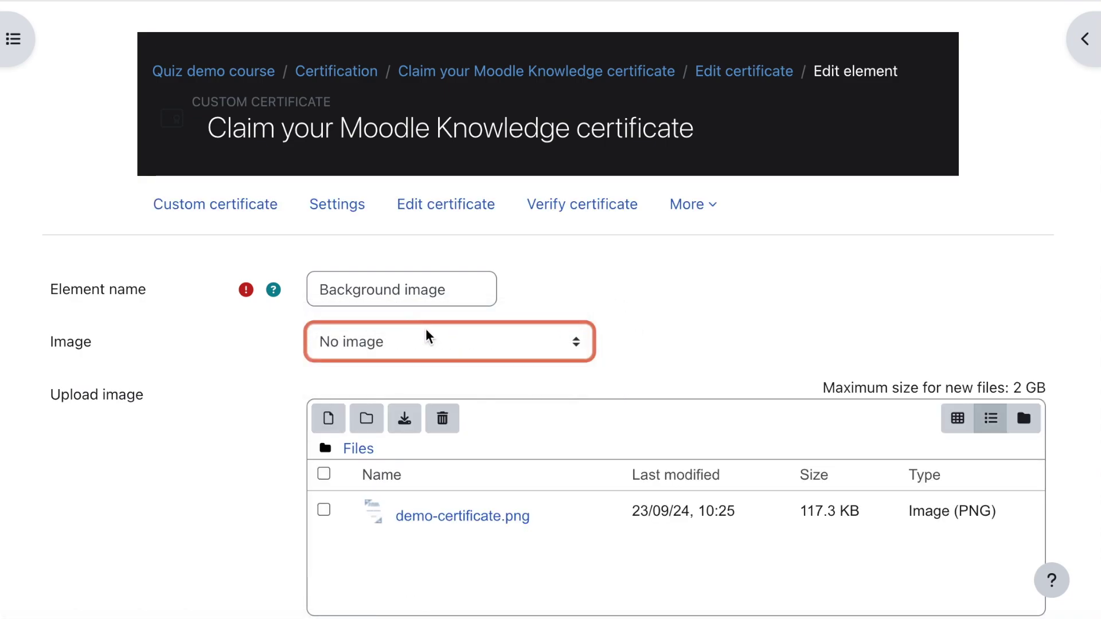
{"action": "left_click", "coordinate": [427, 338]}
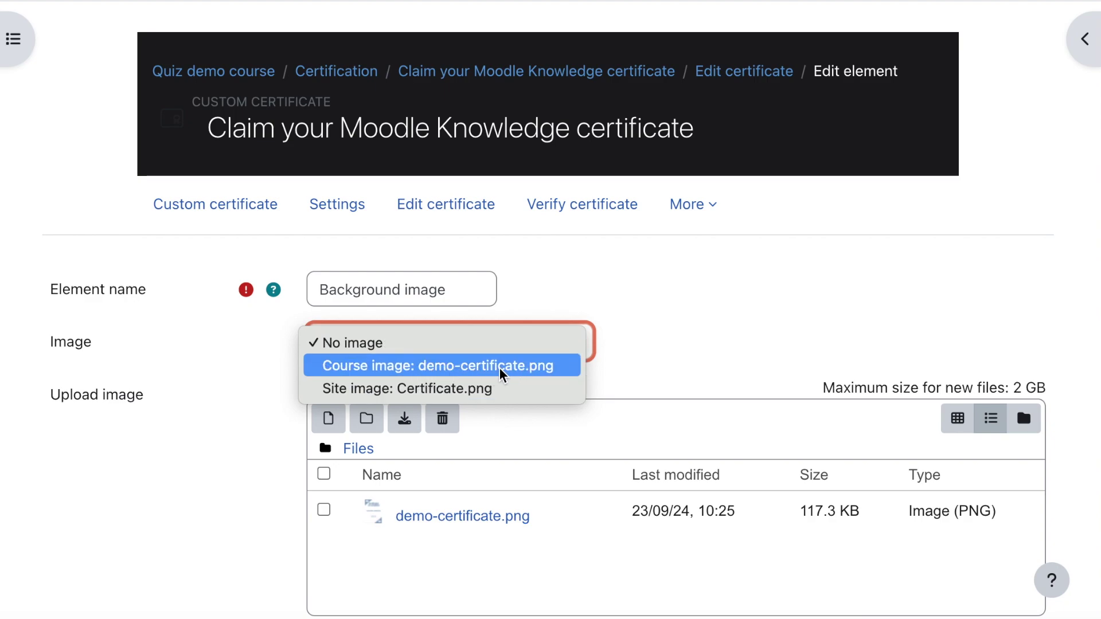
{"action": "left_click", "coordinate": [527, 370]}
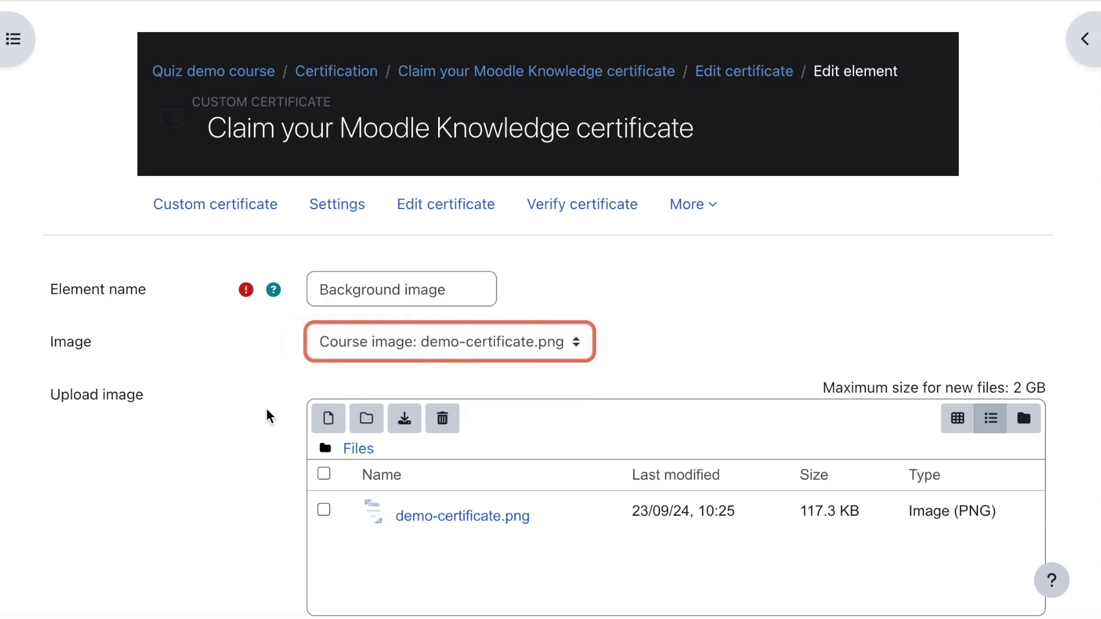
{"action": "scroll", "coordinate": [267, 417], "scroll_direction": "down", "scroll_amount": 5}
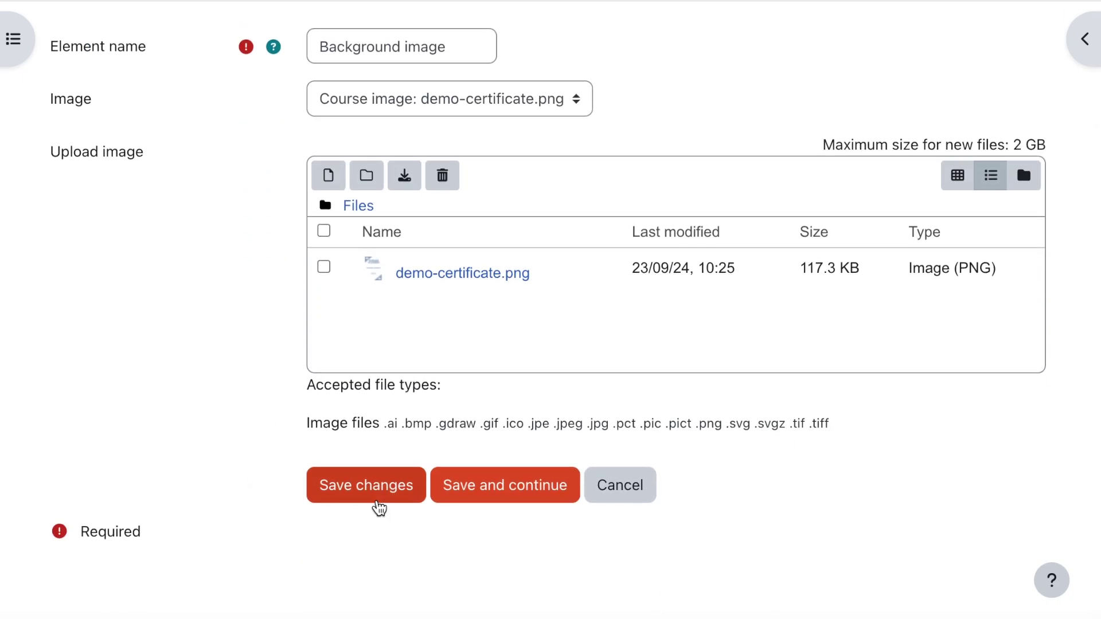
{"action": "left_click", "coordinate": [378, 505]}
- Save and preview the certificate as a PDF, then open the Student name element's settings
{"action": "scroll", "coordinate": [250, 456], "scroll_direction": "down", "scroll_amount": 2}
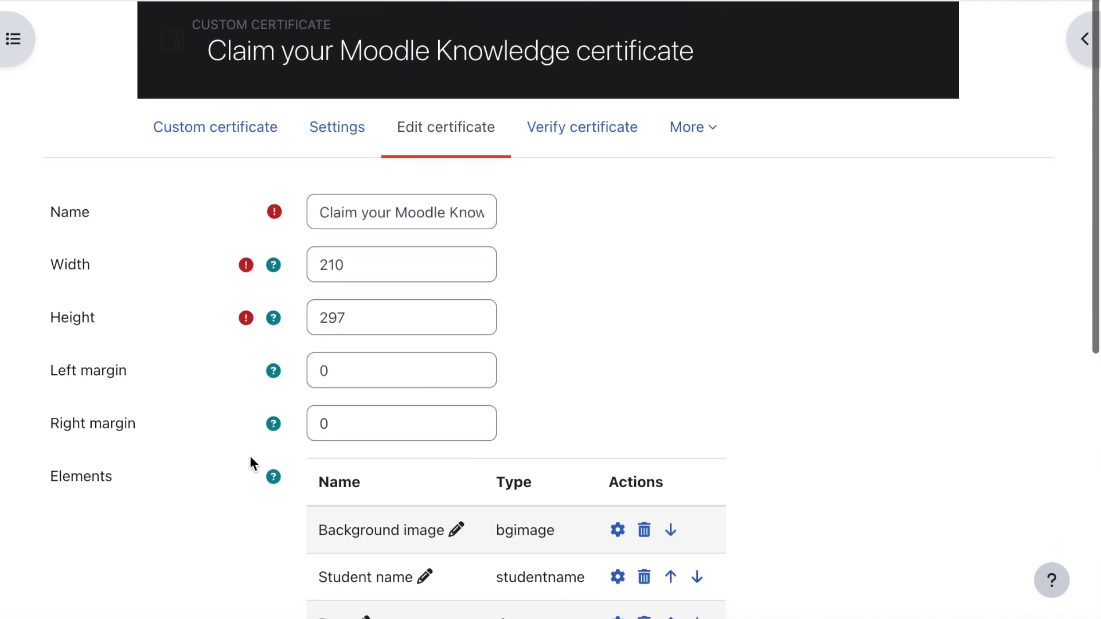
{"action": "scroll", "coordinate": [250, 457], "scroll_direction": "up", "scroll_amount": 1}
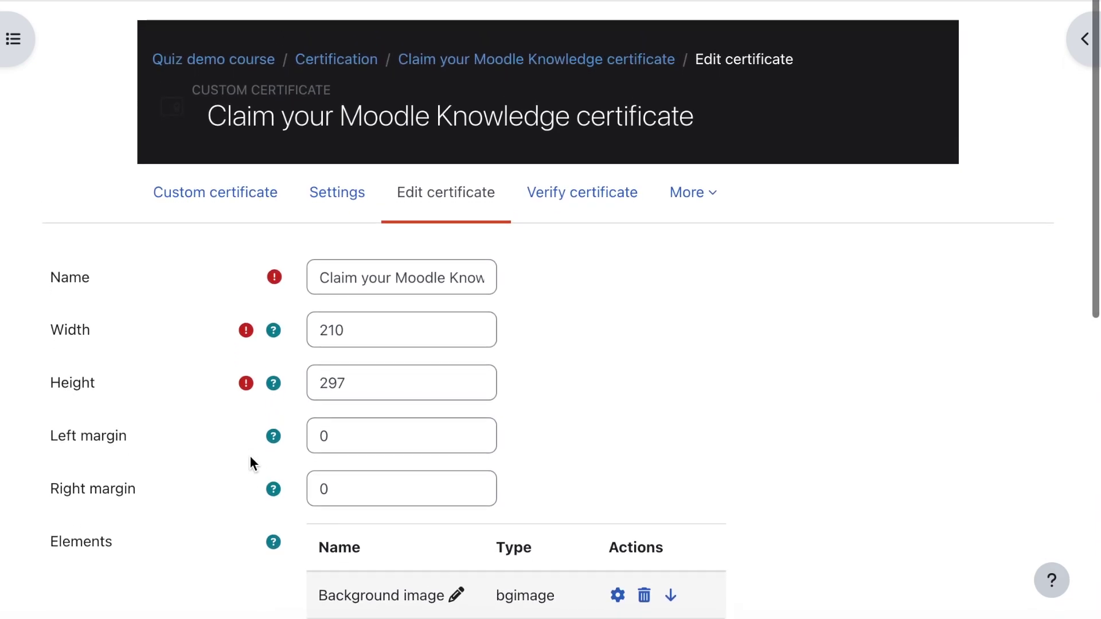
{"action": "scroll", "coordinate": [250, 456], "scroll_direction": "down", "scroll_amount": 5}
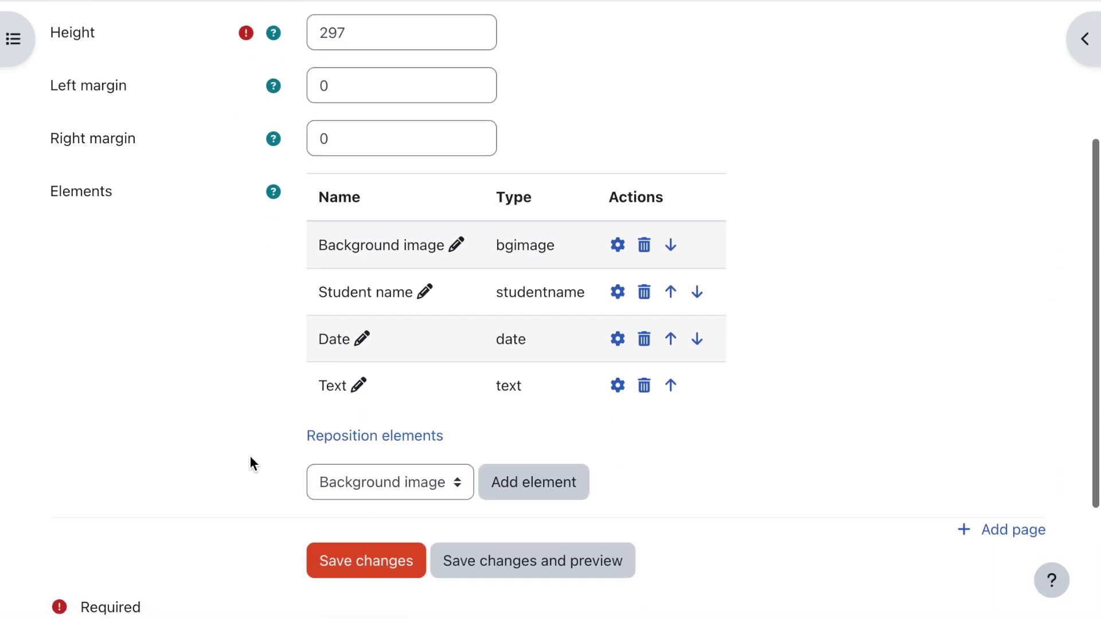
{"action": "left_click", "coordinate": [572, 564]}
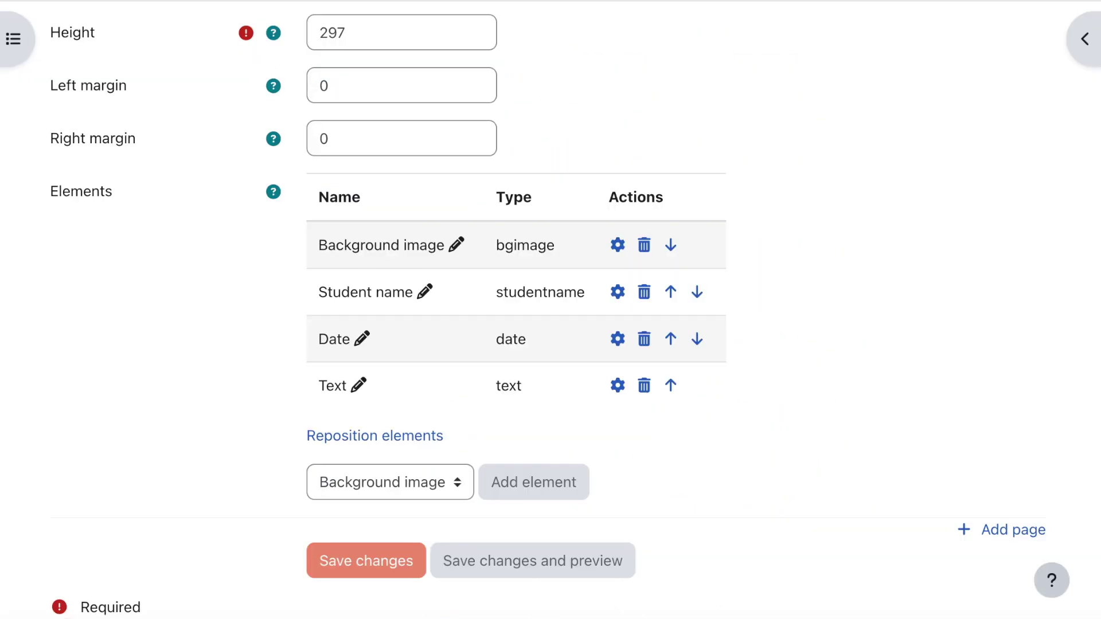
{"action": "scroll", "coordinate": [206, 295], "scroll_direction": "up", "scroll_amount": 2}
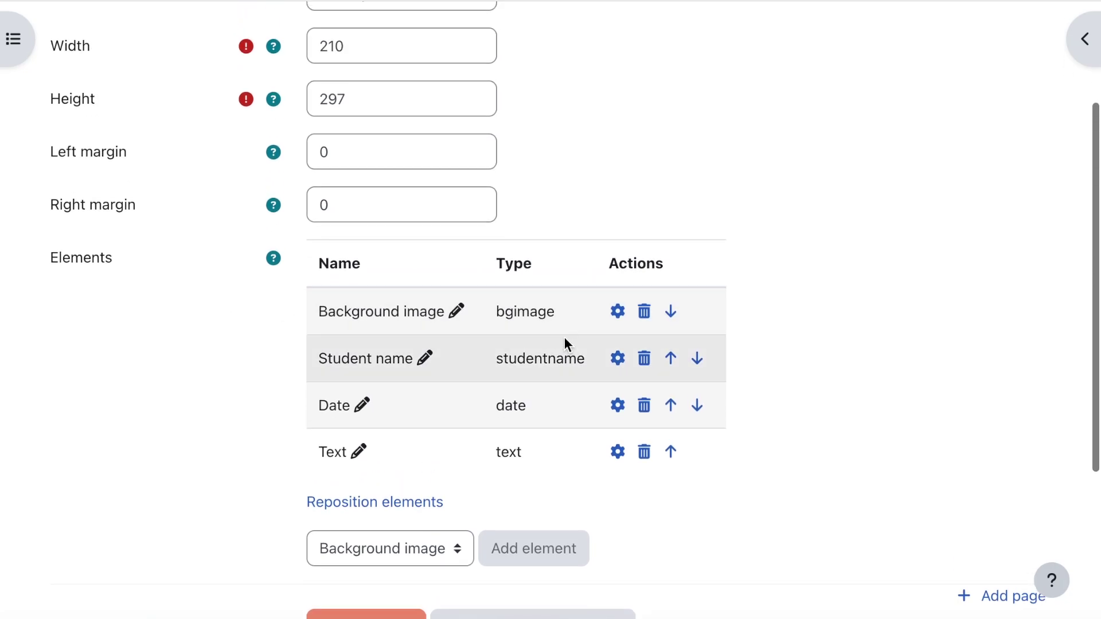
{"action": "left_click", "coordinate": [618, 359]}
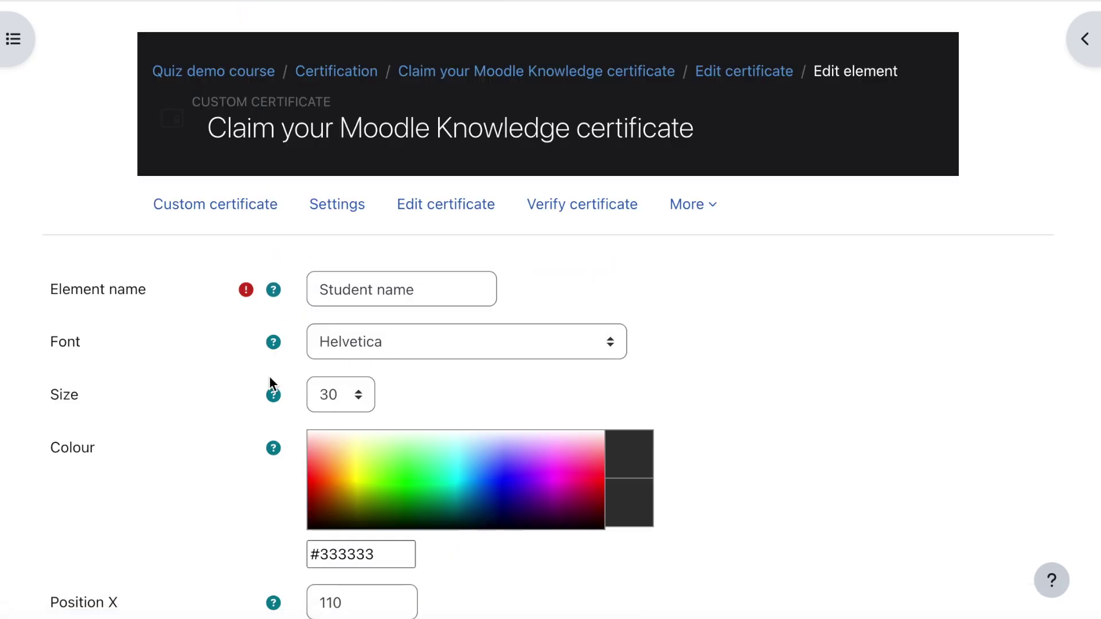
- Raise the Student name font size from 30 to 50 and save it
{"action": "scroll", "coordinate": [270, 376], "scroll_direction": "down", "scroll_amount": 1}
{"action": "left_click", "coordinate": [338, 352]}
{"action": "left_click", "coordinate": [307, 349]}
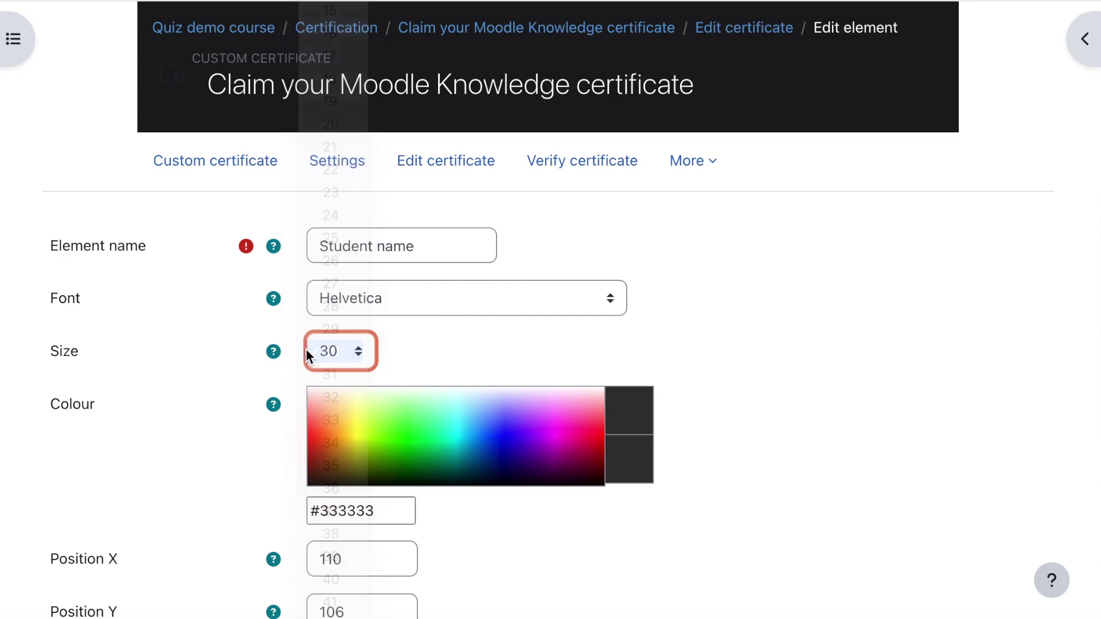
{"action": "left_click", "coordinate": [336, 350]}
{"action": "scroll", "coordinate": [335, 350], "scroll_direction": "down", "scroll_amount": 5}
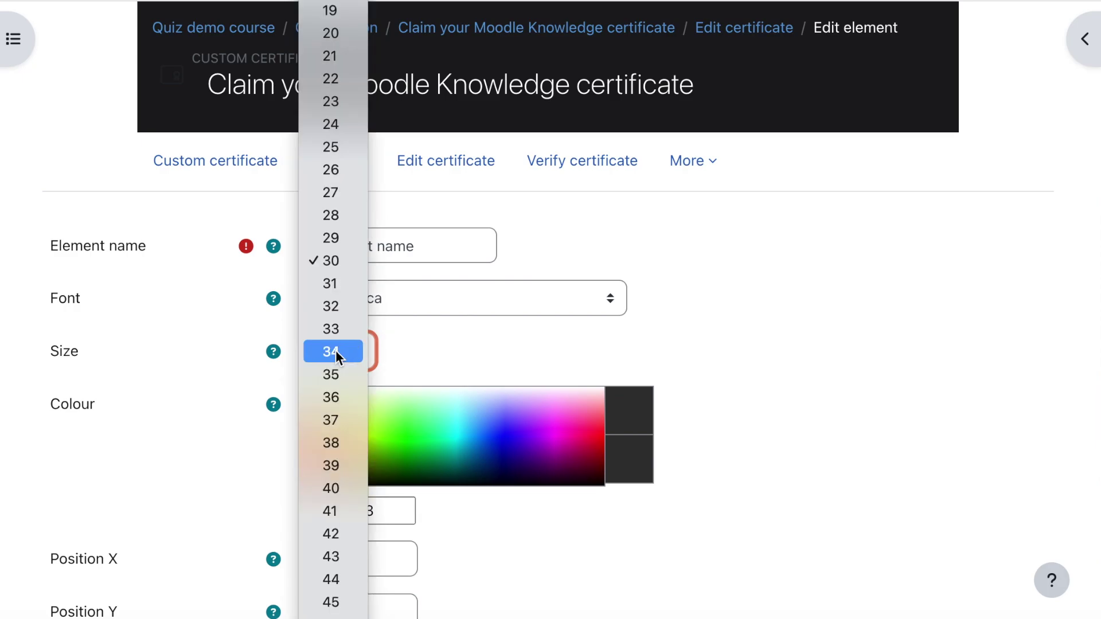
{"action": "left_click", "coordinate": [338, 491]}
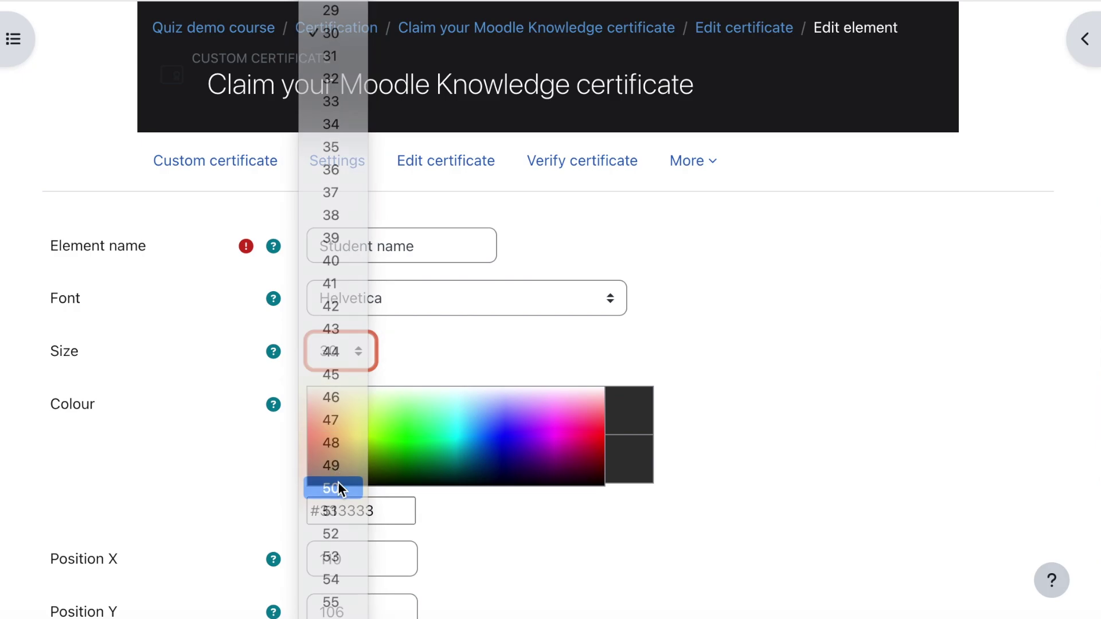
{"action": "left_click", "coordinate": [223, 408]}
{"action": "scroll", "coordinate": [223, 409], "scroll_direction": "down", "scroll_amount": 6}
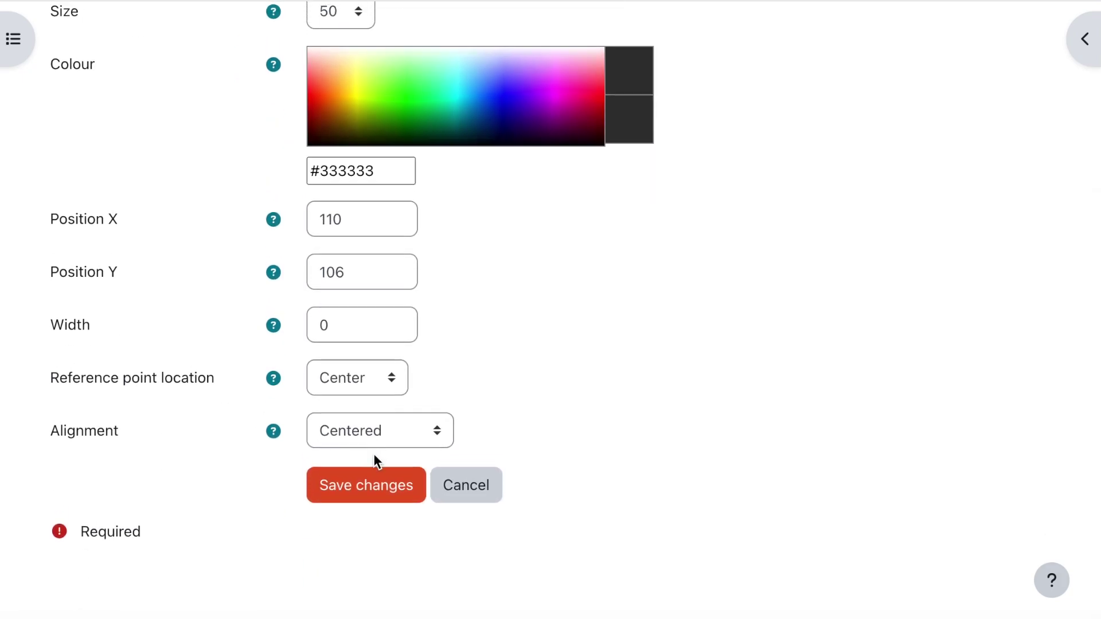
{"action": "left_click", "coordinate": [361, 491]}
{"action": "scroll", "coordinate": [235, 453], "scroll_direction": "down", "scroll_amount": 9}
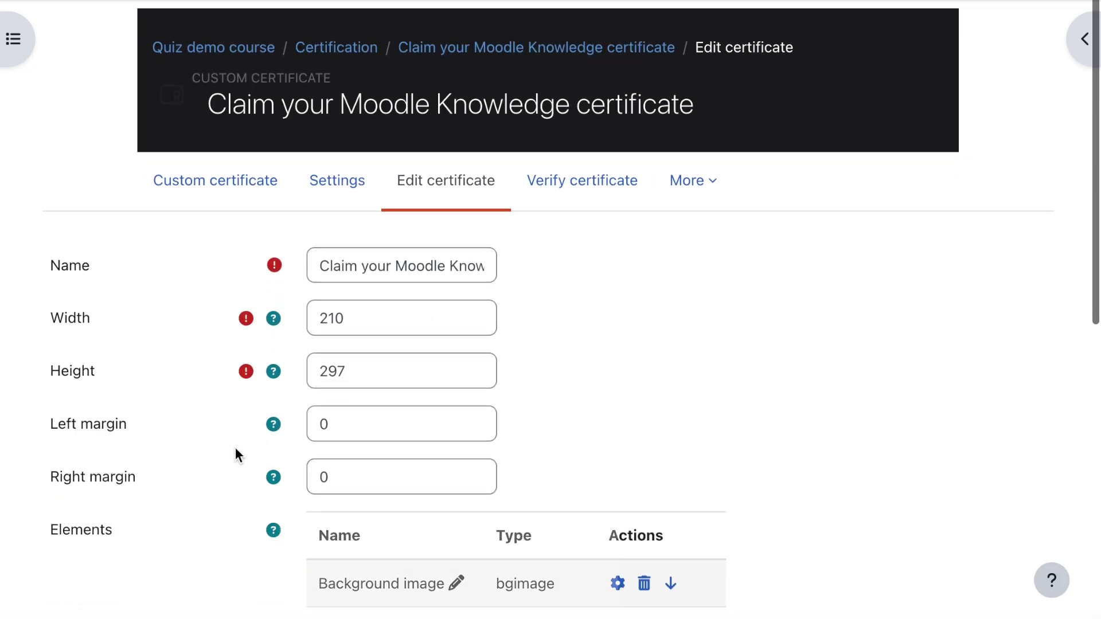
{"action": "scroll", "coordinate": [235, 453], "scroll_direction": "up", "scroll_amount": 2}
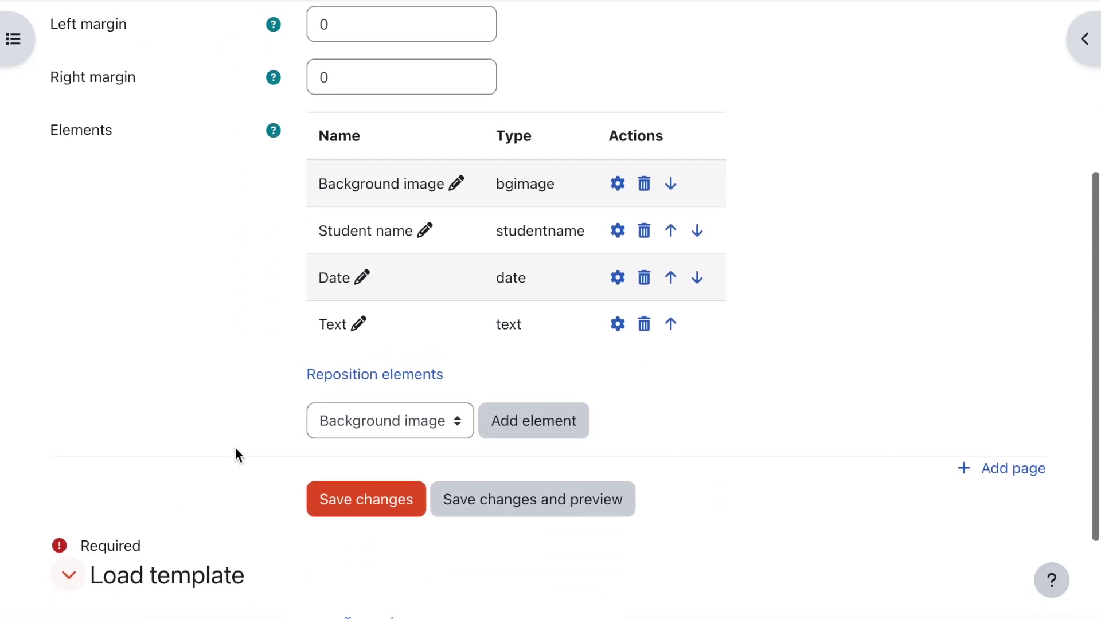
- Save and preview the certificate, check the reposition layout, then open the Moodle Knowledge Text element's settings
{"action": "left_click", "coordinate": [504, 508]}
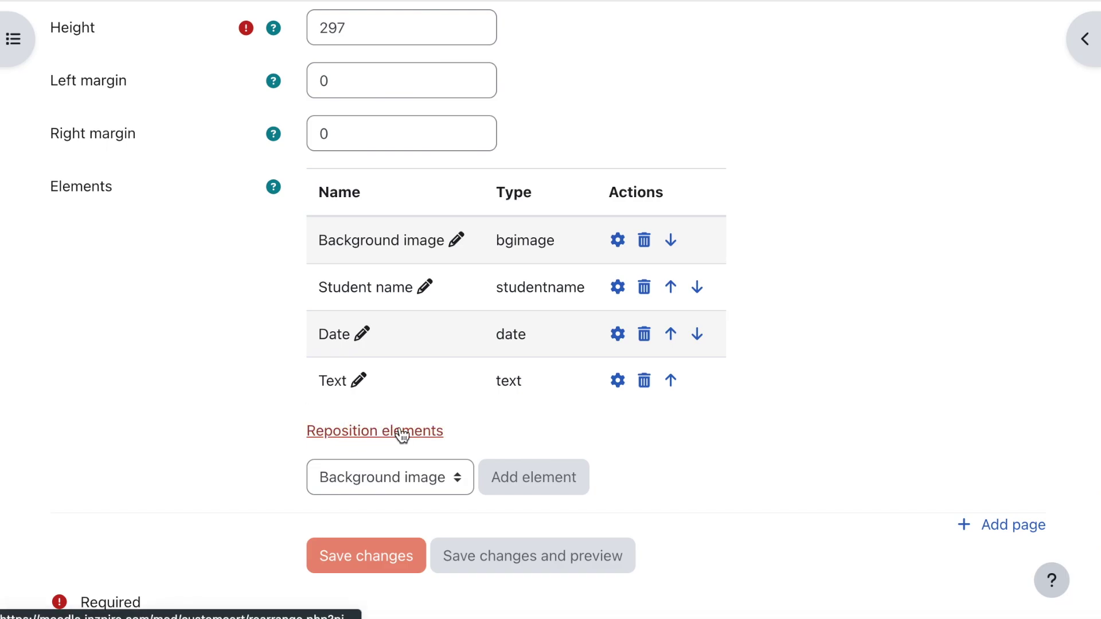
{"action": "left_click", "coordinate": [379, 441]}
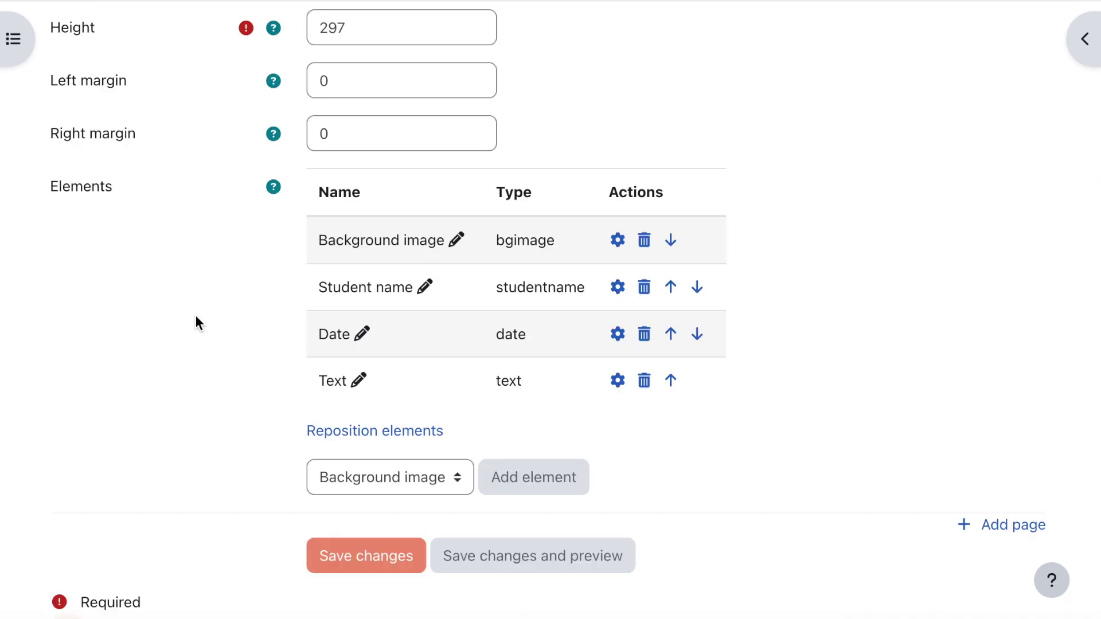
{"action": "scroll", "coordinate": [195, 323], "scroll_direction": "up", "scroll_amount": 1}
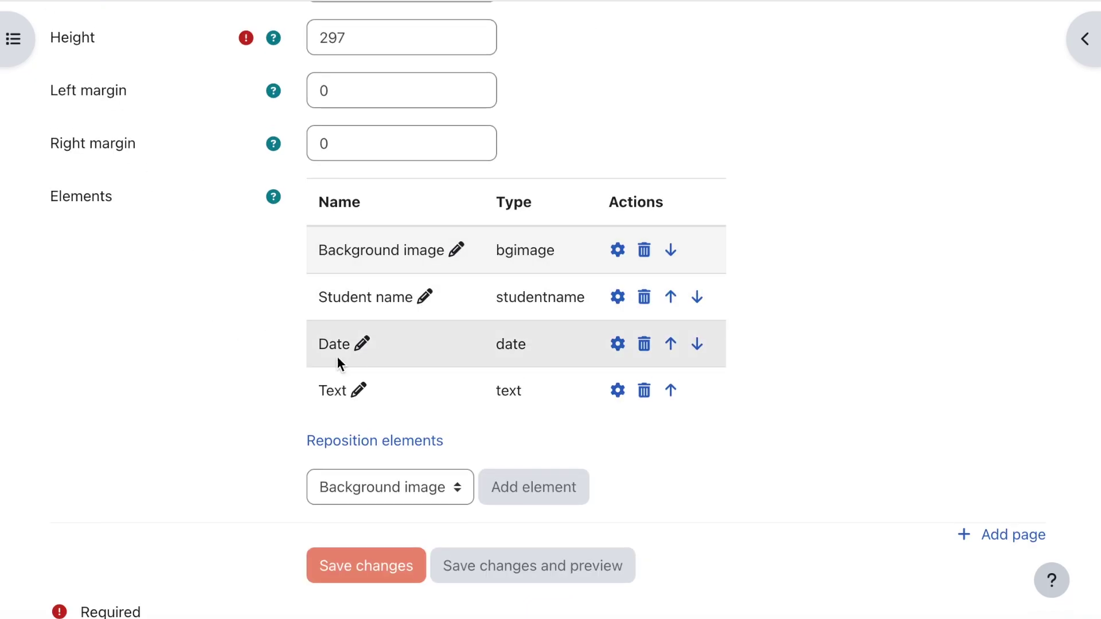
{"action": "left_click", "coordinate": [617, 393]}
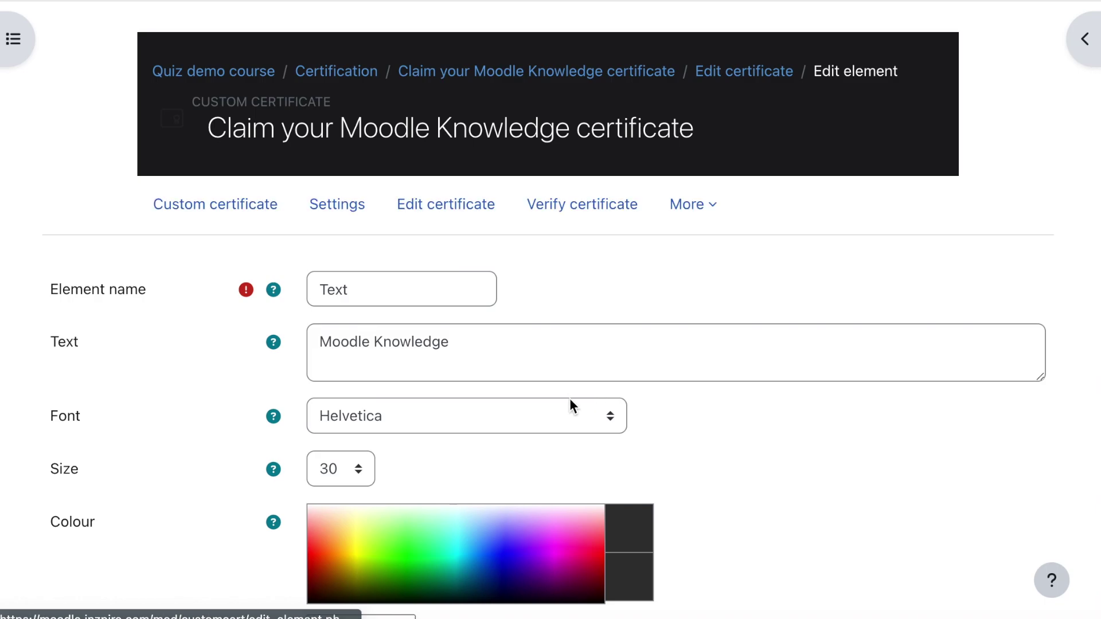
- Change the Moodle Knowledge text size from 30 to 50, save it, and scroll to the Elements table
{"action": "left_click", "coordinate": [350, 468]}
{"action": "scroll", "coordinate": [353, 468], "scroll_direction": "down", "scroll_amount": 8}
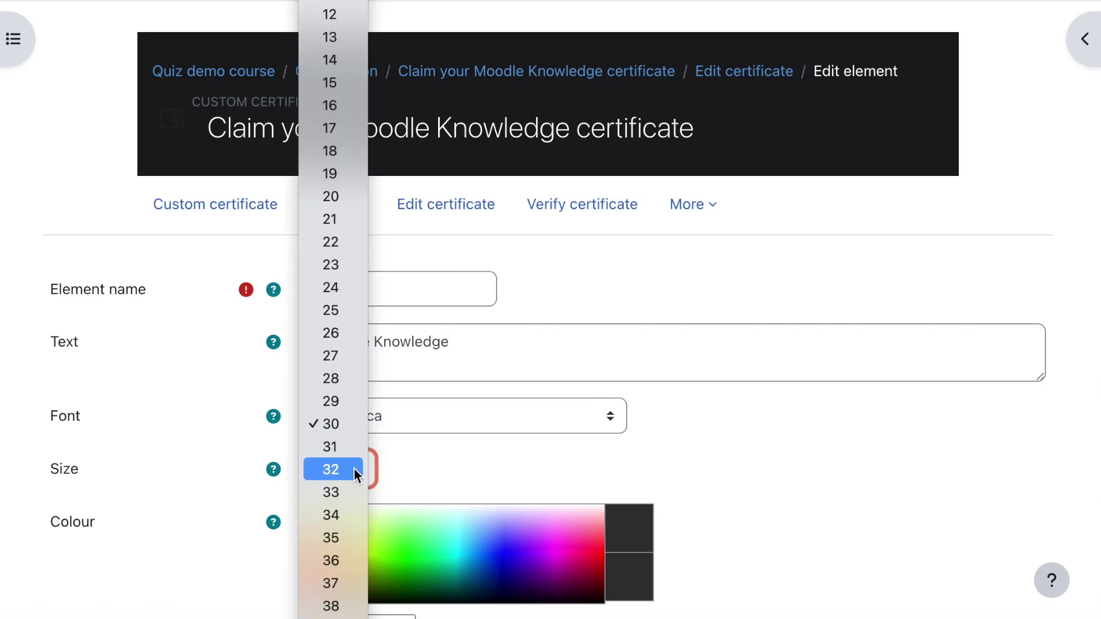
{"action": "left_click", "coordinate": [348, 472]}
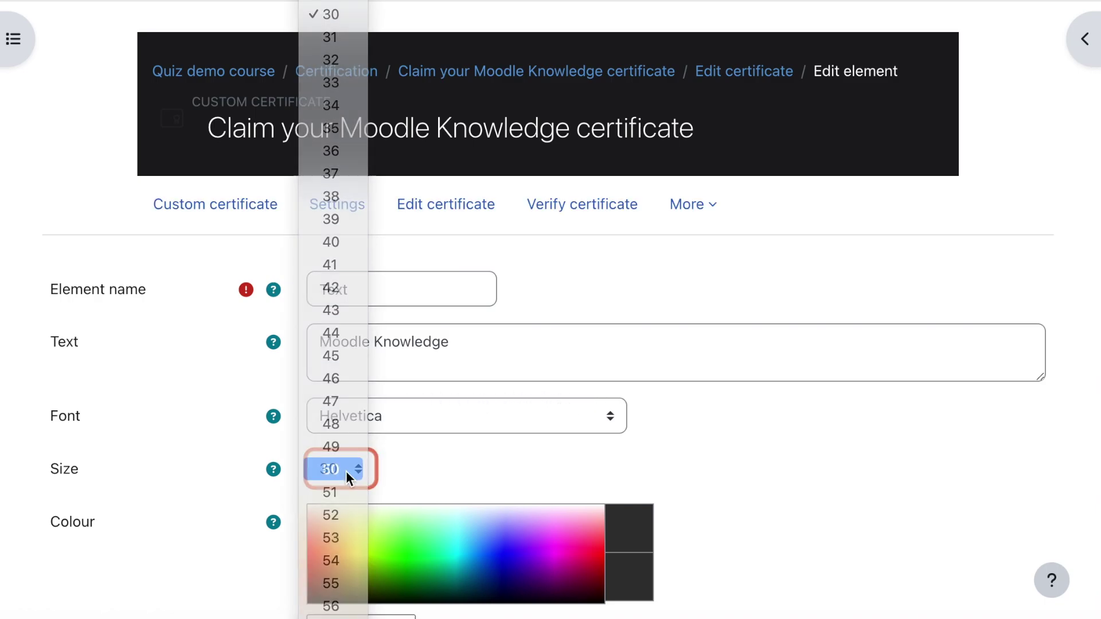
{"action": "scroll", "coordinate": [254, 446], "scroll_direction": "down", "scroll_amount": 1}
{"action": "scroll", "coordinate": [255, 448], "scroll_direction": "down", "scroll_amount": 5}
{"action": "left_click", "coordinate": [367, 488]}
{"action": "scroll", "coordinate": [207, 435], "scroll_direction": "down", "scroll_amount": 5}
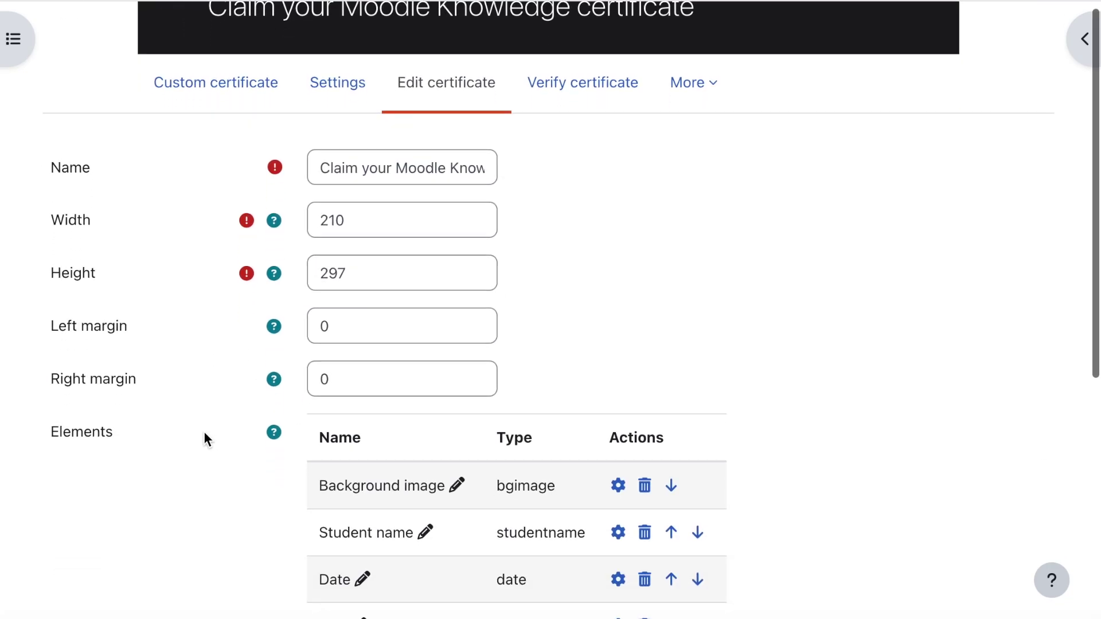
{"action": "scroll", "coordinate": [206, 439], "scroll_direction": "down", "scroll_amount": 1}
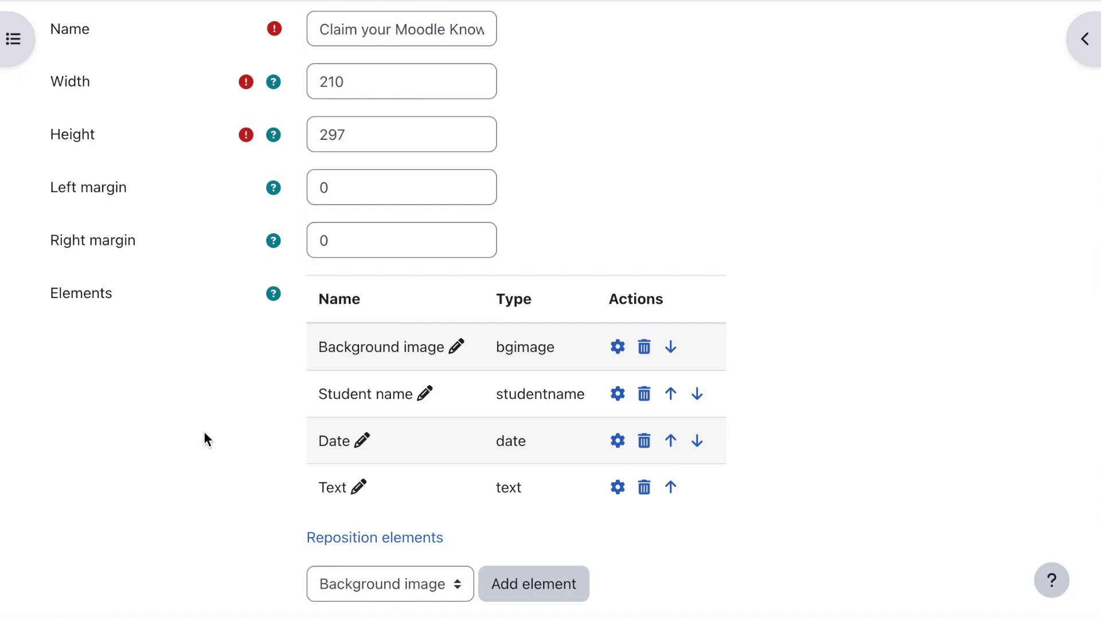
{"action": "scroll", "coordinate": [205, 439], "scroll_direction": "down", "scroll_amount": 2}
- Save and review the certificate PDF preview, then return to the Quiz demo course page
{"action": "left_click", "coordinate": [524, 554]}
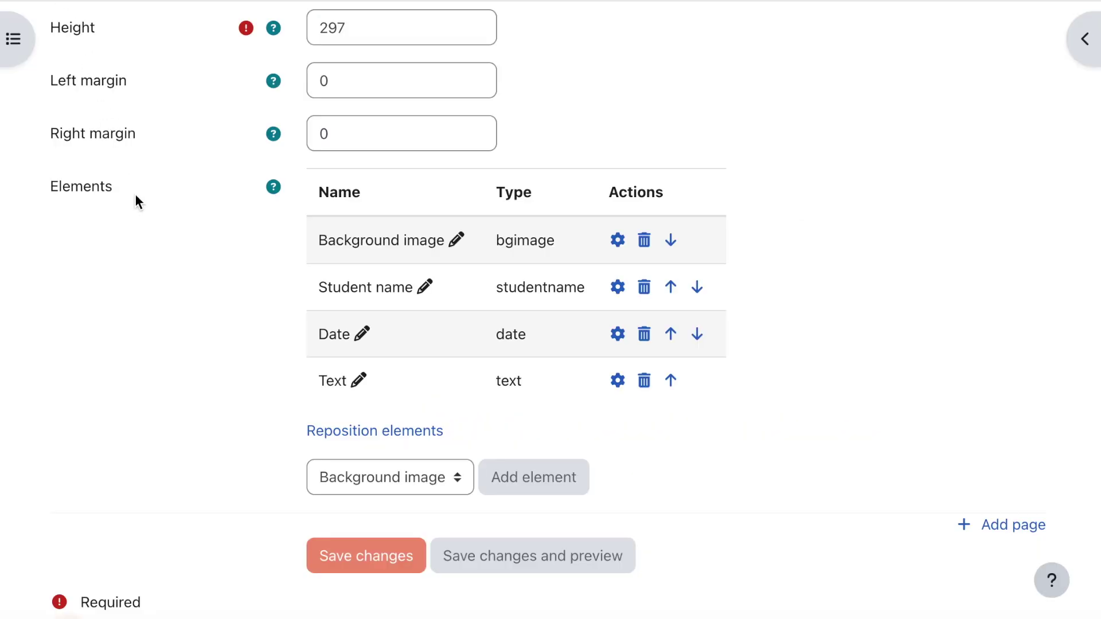
{"action": "scroll", "coordinate": [136, 194], "scroll_direction": "up", "scroll_amount": 6}
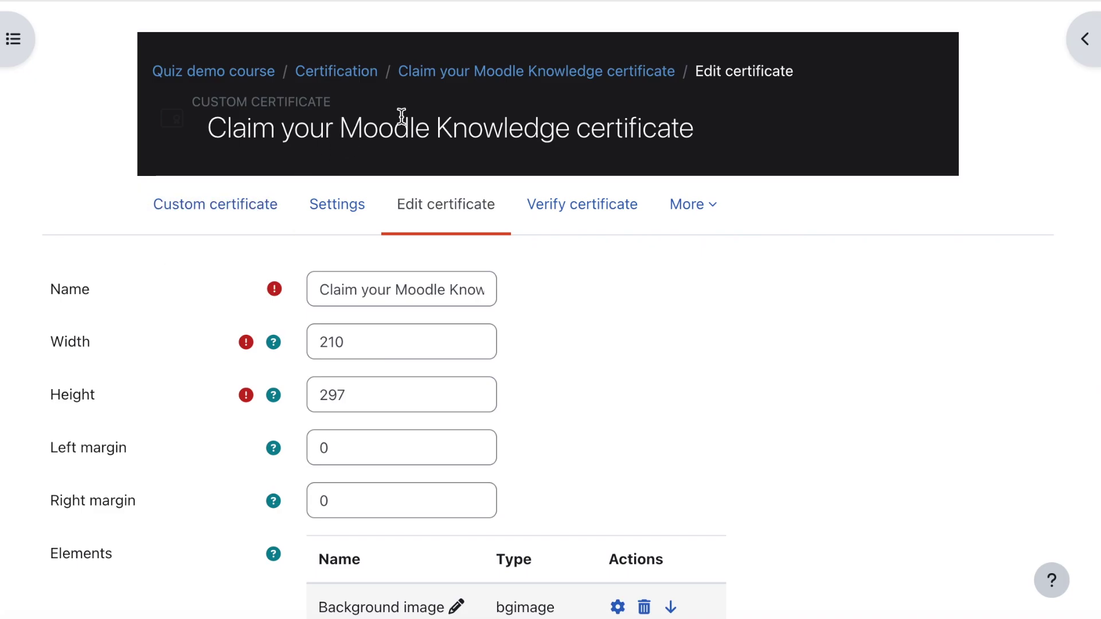
{"action": "left_click", "coordinate": [256, 80]}
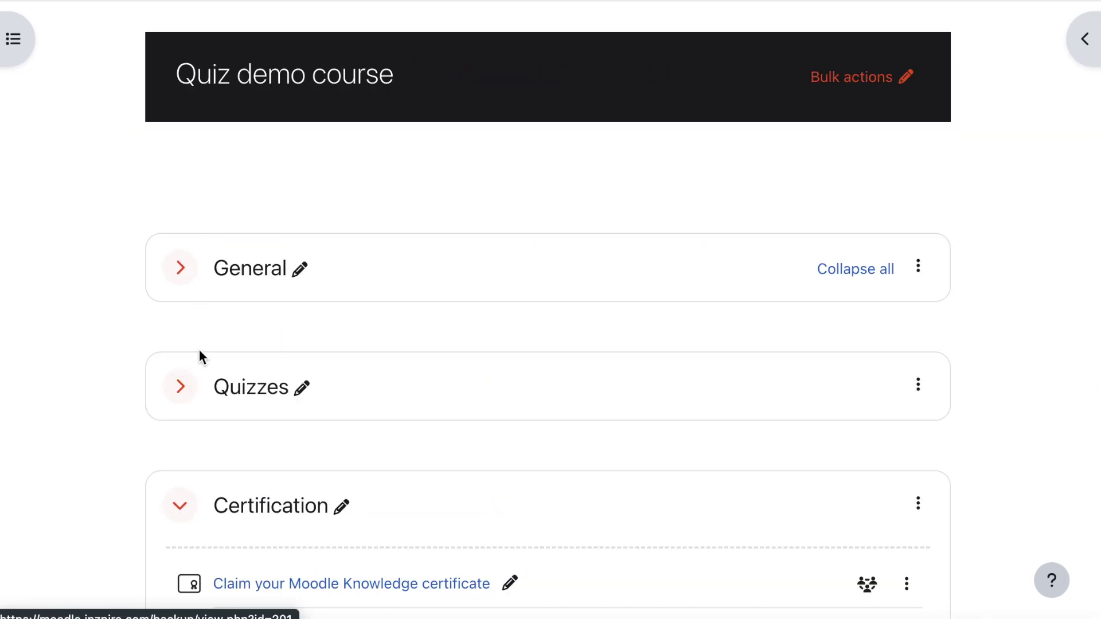
- Open the Claim your Moodle Knowledge certificate activity and go to its Edit certificate page
{"action": "scroll", "coordinate": [201, 372], "scroll_direction": "down", "scroll_amount": 2}
{"action": "scroll", "coordinate": [200, 370], "scroll_direction": "down", "scroll_amount": 2}
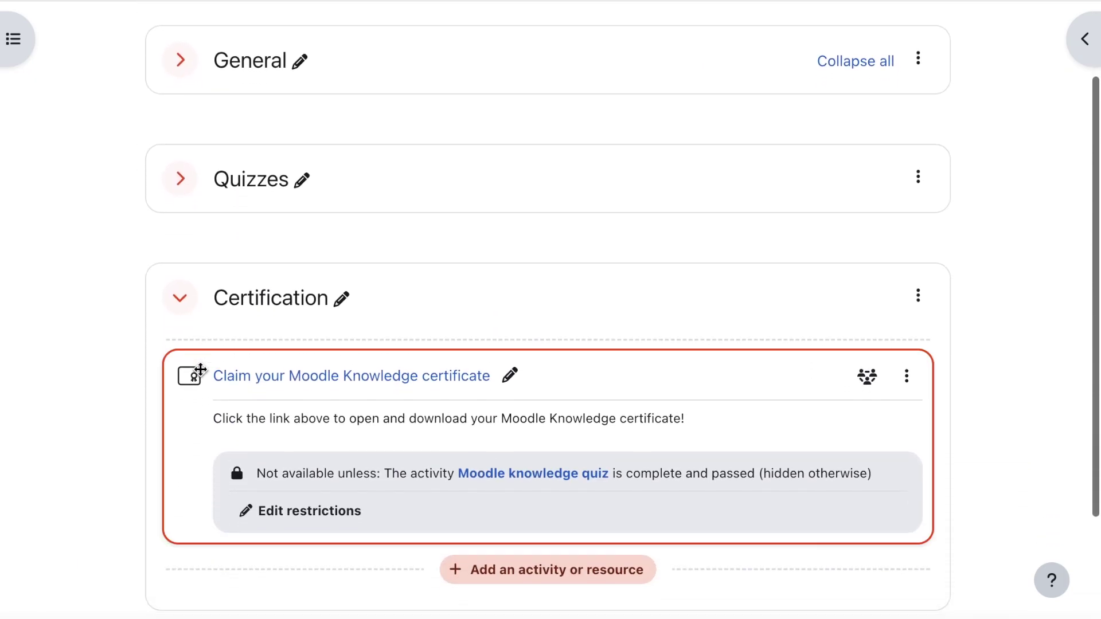
{"action": "left_click", "coordinate": [321, 387]}
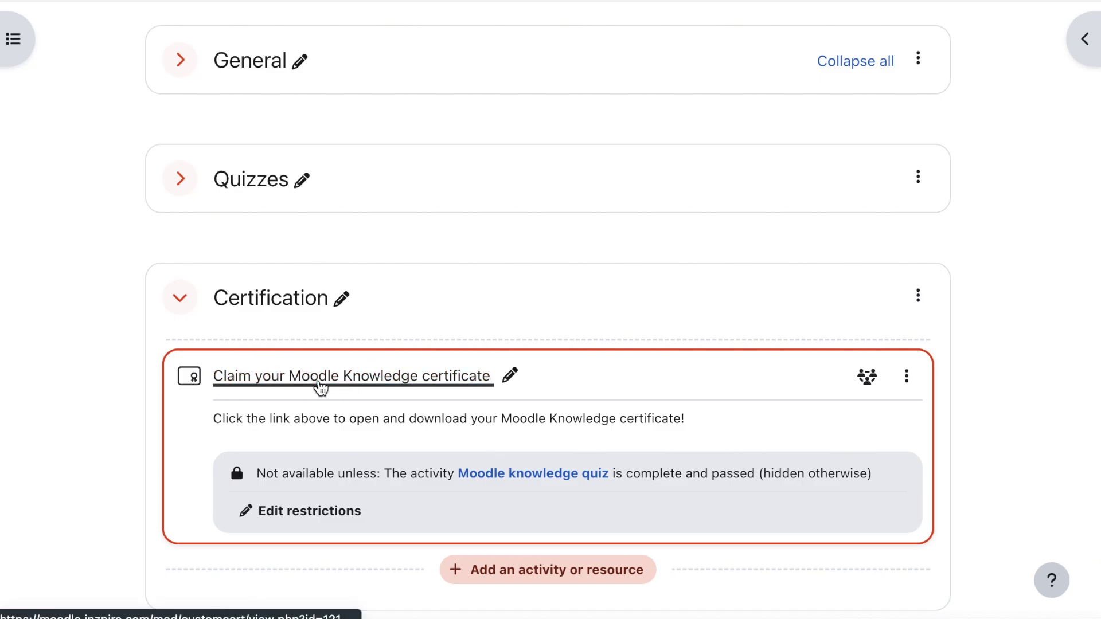
{"action": "left_click", "coordinate": [462, 205]}
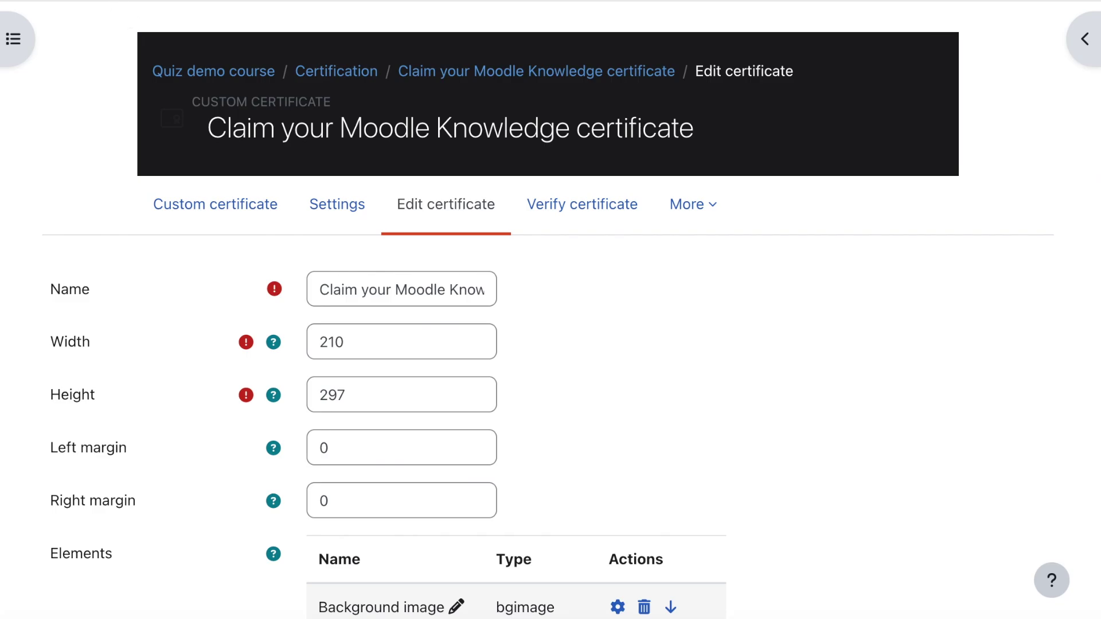
{"action": "left_click", "coordinate": [214, 205]}
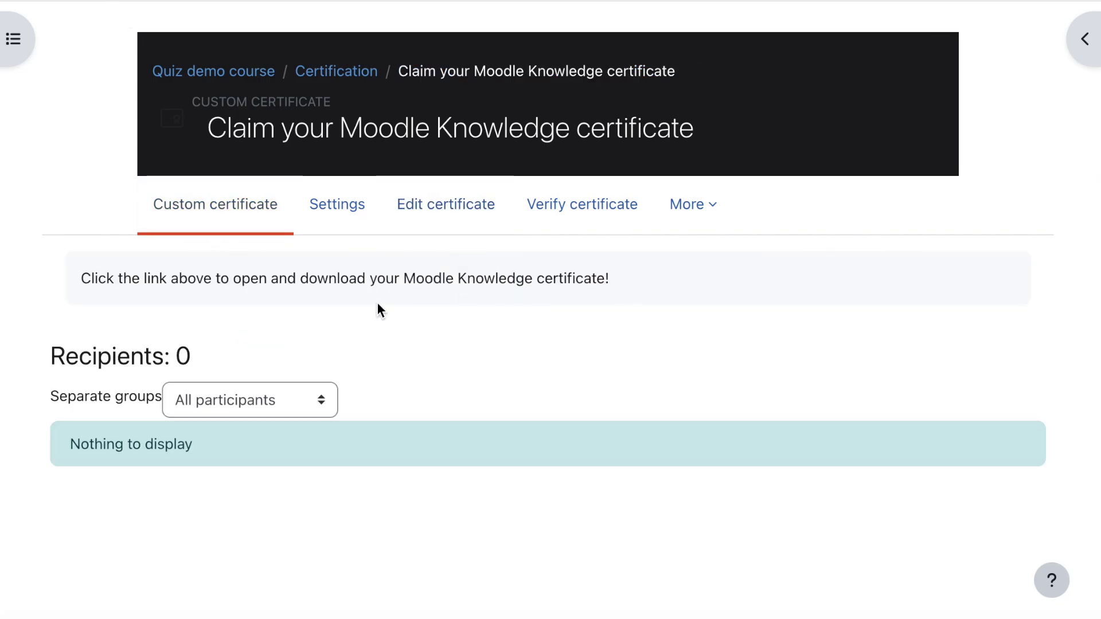
{"action": "left_click", "coordinate": [455, 205]}
{"action": "scroll", "coordinate": [408, 338], "scroll_direction": "down", "scroll_amount": 1}
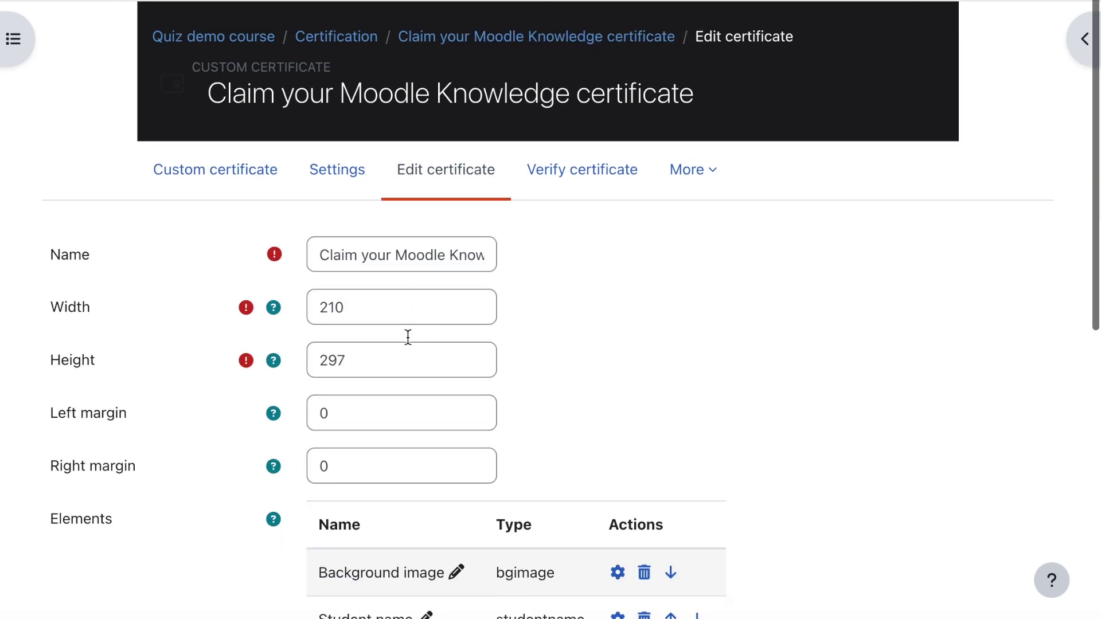
{"action": "scroll", "coordinate": [408, 337], "scroll_direction": "down", "scroll_amount": 10}
{"action": "left_click", "coordinate": [510, 453]}
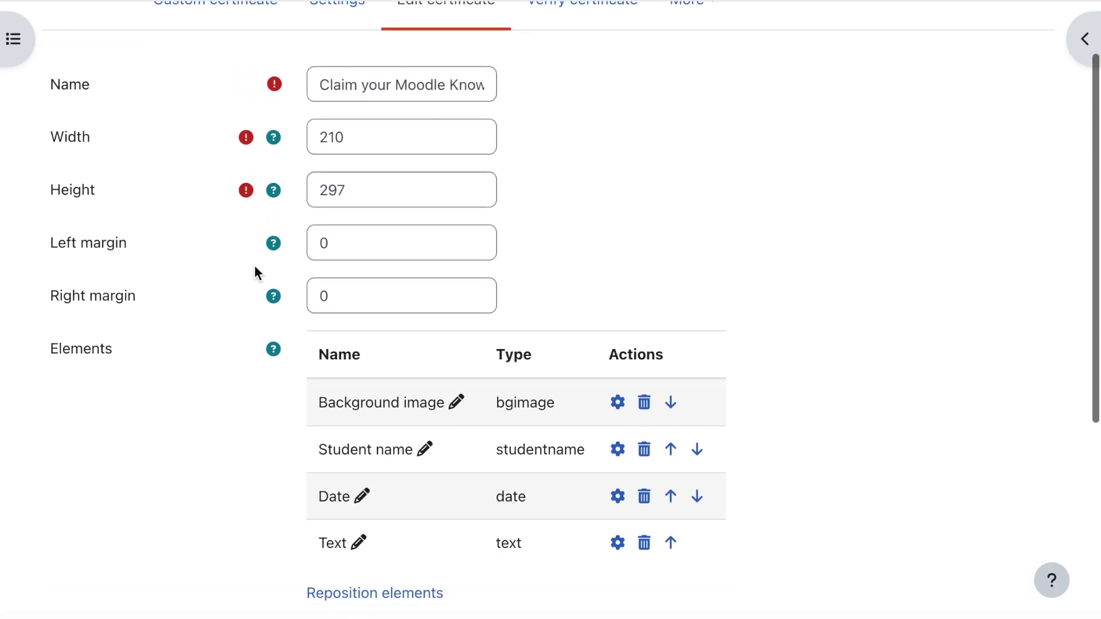
{"action": "scroll", "coordinate": [254, 265], "scroll_direction": "down", "scroll_amount": 2}
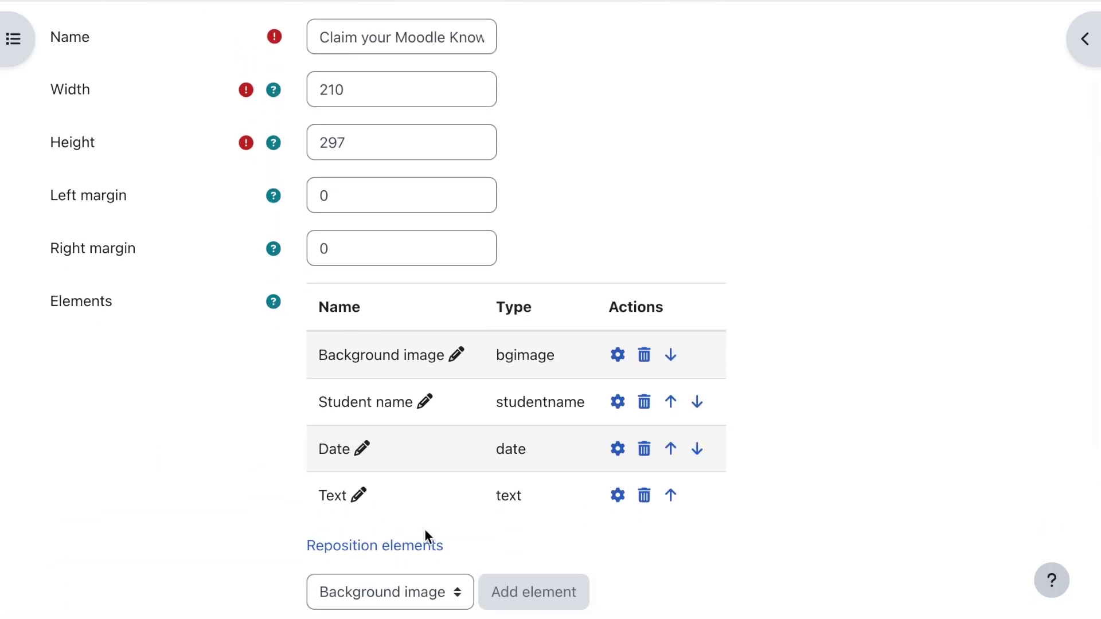
{"action": "left_click", "coordinate": [422, 547]}
{"action": "scroll", "coordinate": [575, 392], "scroll_direction": "down", "scroll_amount": 5}
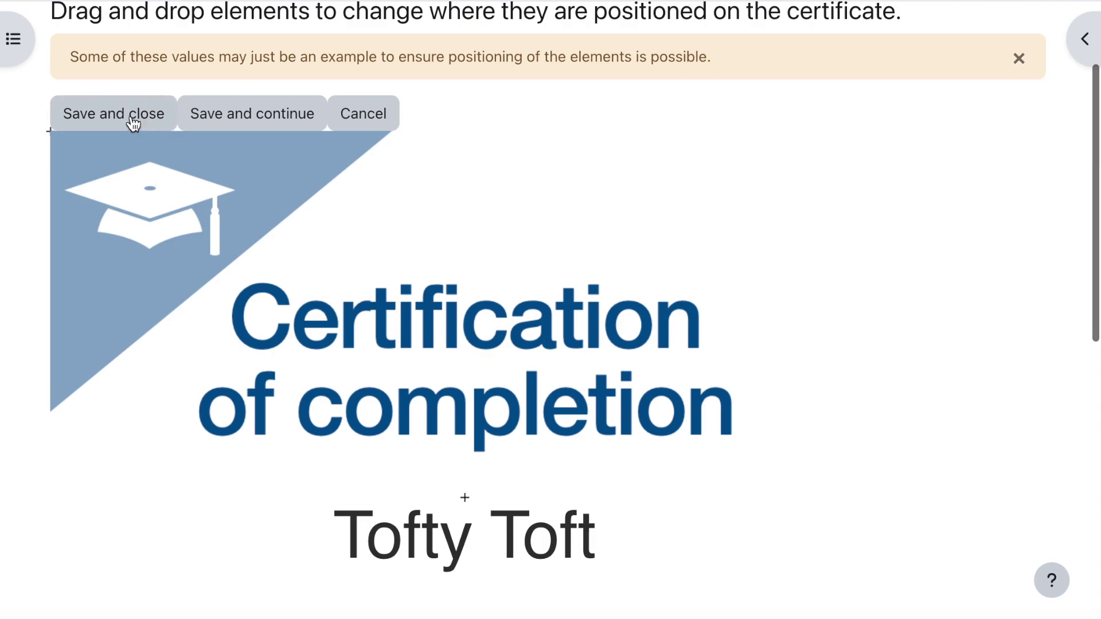
{"action": "left_click", "coordinate": [130, 118]}
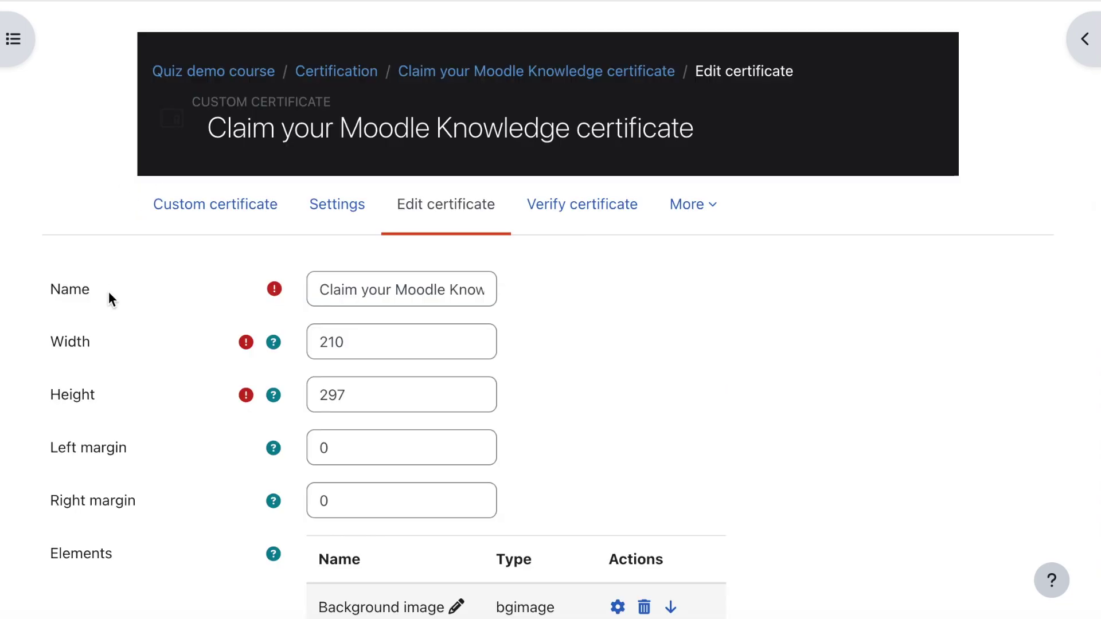
- Save the certificate and view its PDF preview with the enlarged name and Moodle Knowledge text
{"action": "scroll", "coordinate": [108, 291], "scroll_direction": "down", "scroll_amount": 6}
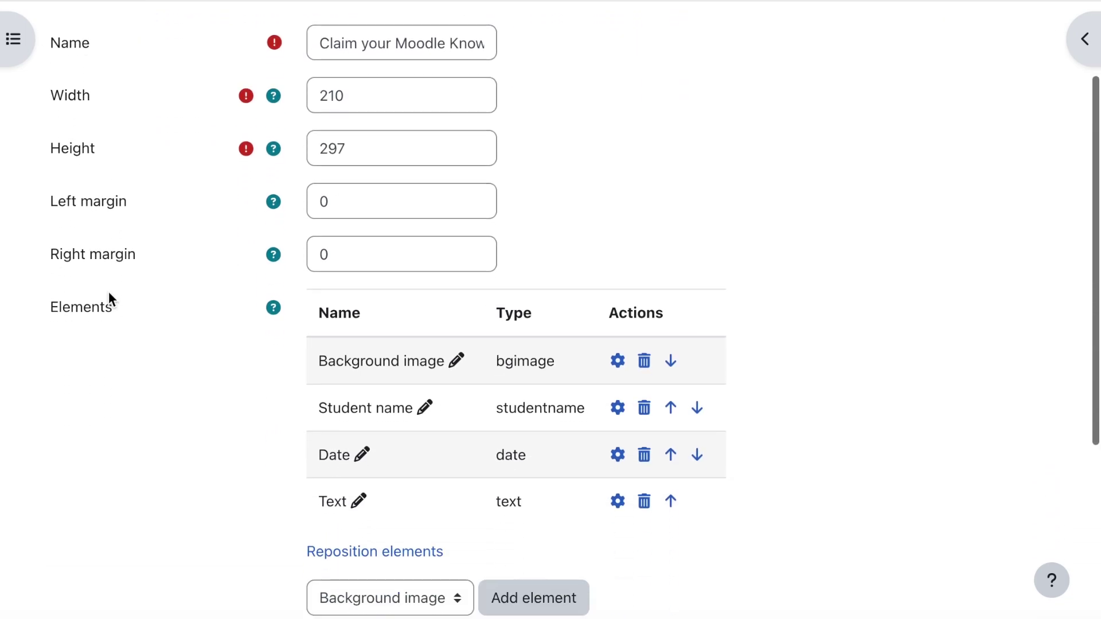
{"action": "left_click", "coordinate": [538, 576]}
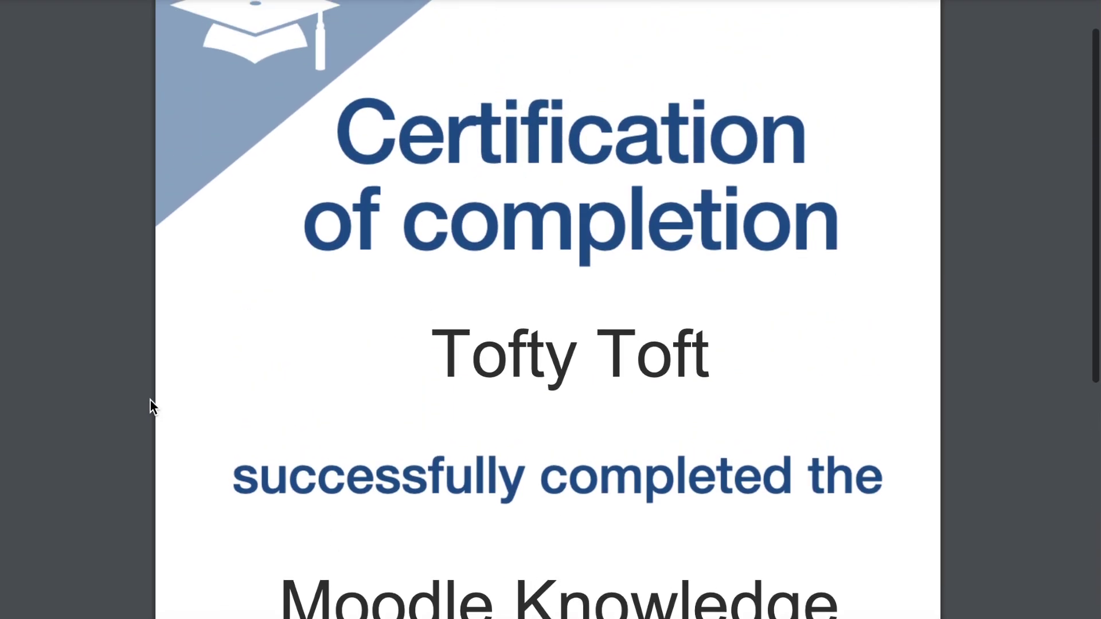
{"action": "scroll", "coordinate": [150, 401], "scroll_direction": "up", "scroll_amount": 1}
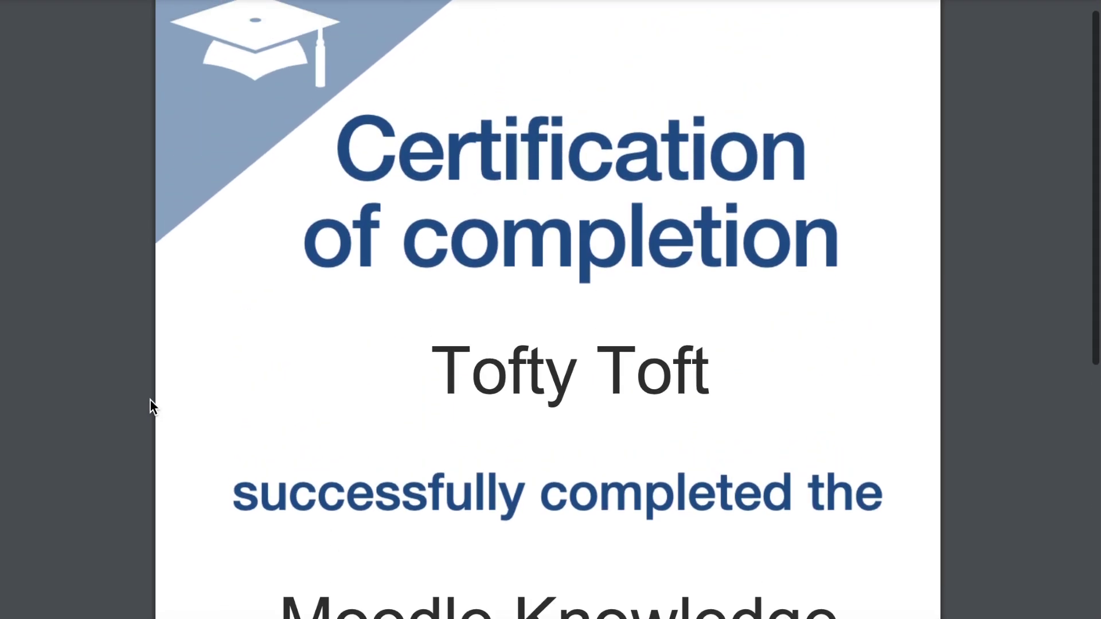